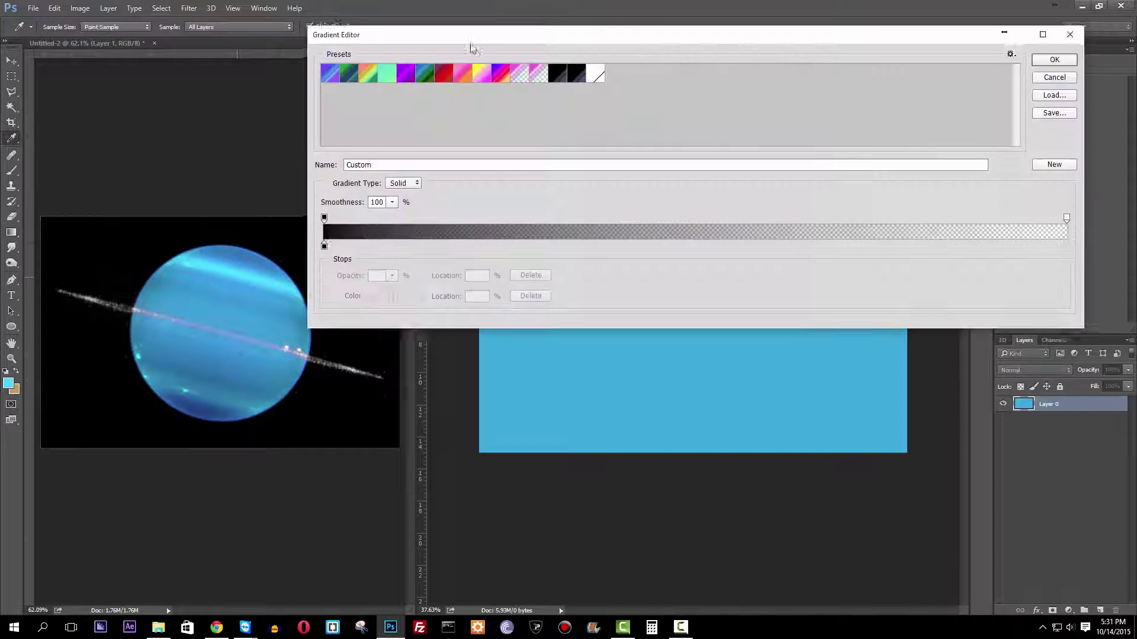
- Add light cyan colour stops on the gradient's left half and darken the 18% stop to blue
double_click(347, 247)
click(828, 307)
click(402, 246)
double_click(402, 247)
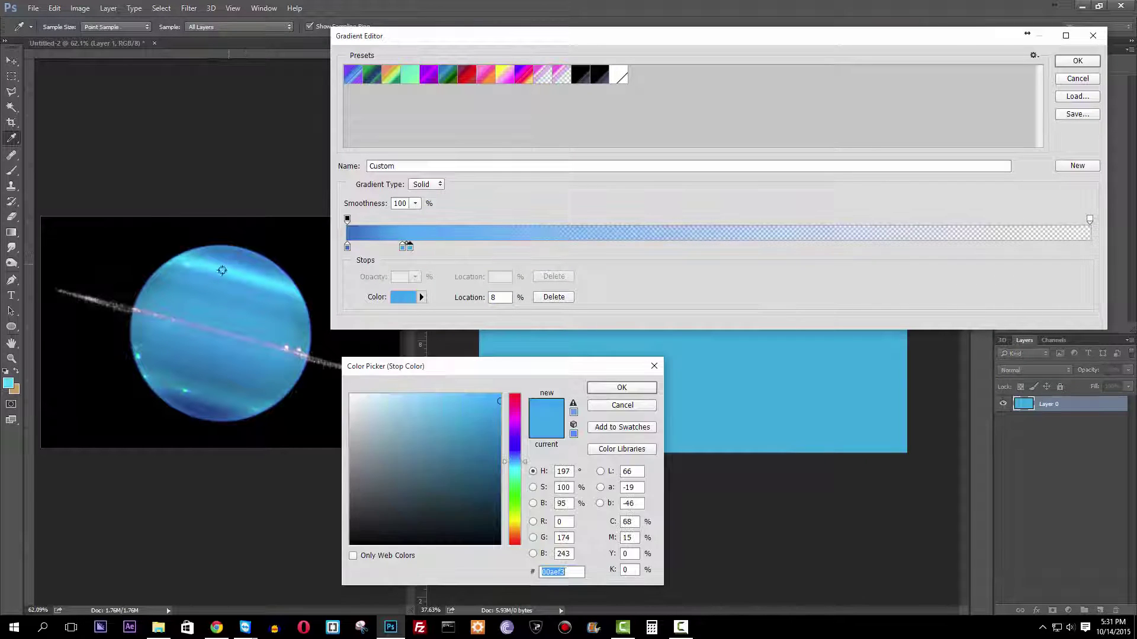
key(Return)
click(422, 246)
double_click(477, 246)
key(Return)
click(520, 246)
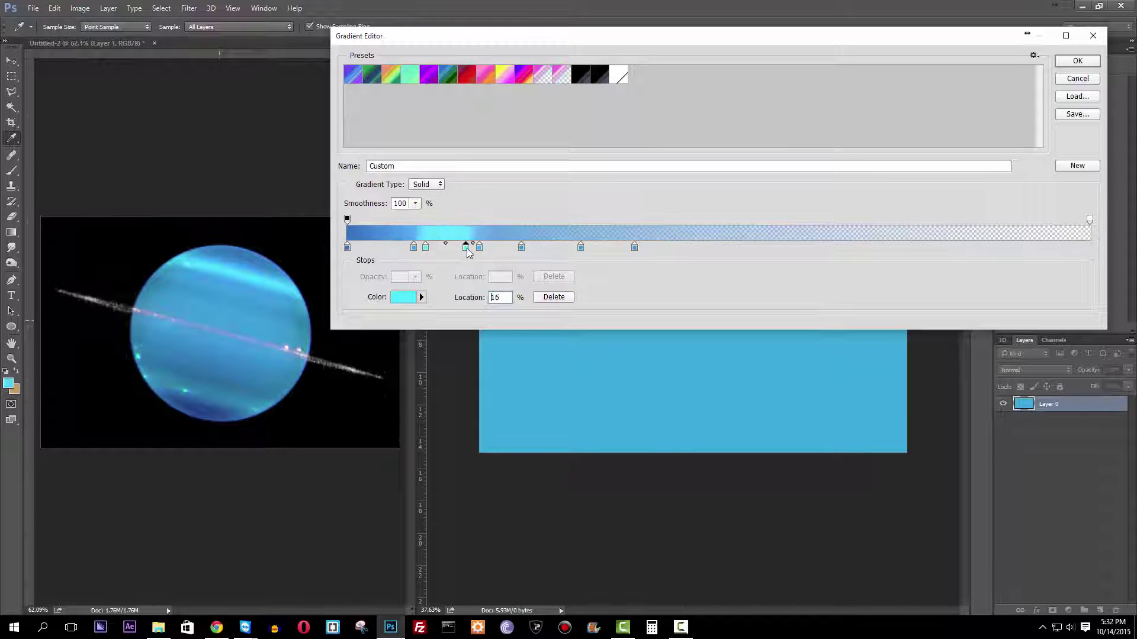
double_click(480, 246)
key(Return)
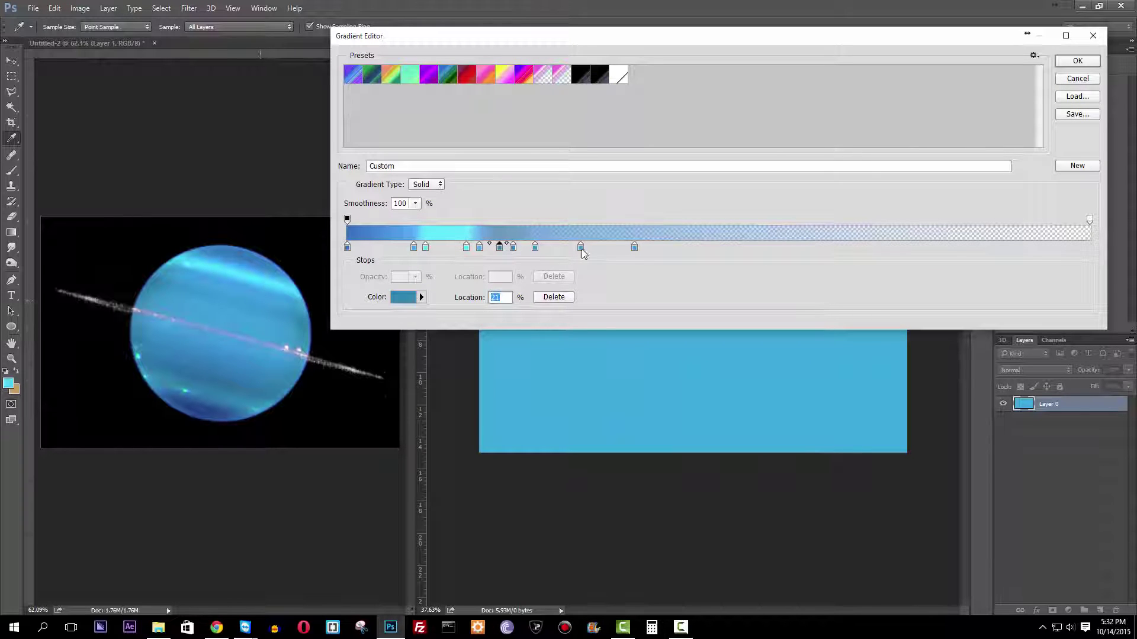
- Make the gradient's right end 100% opaque and add recoloured stops on the right, including 94% and a cyan end
click(1090, 219)
click(415, 277)
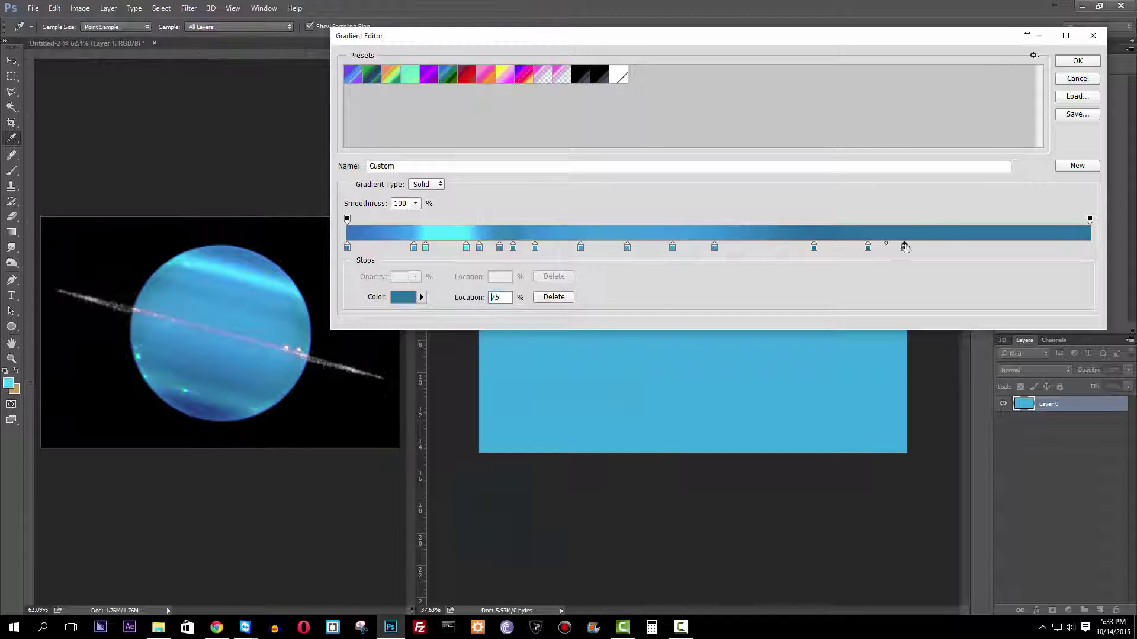
double_click(914, 247)
key(Return)
click(962, 247)
double_click(1045, 247)
key(Return)
double_click(1089, 247)
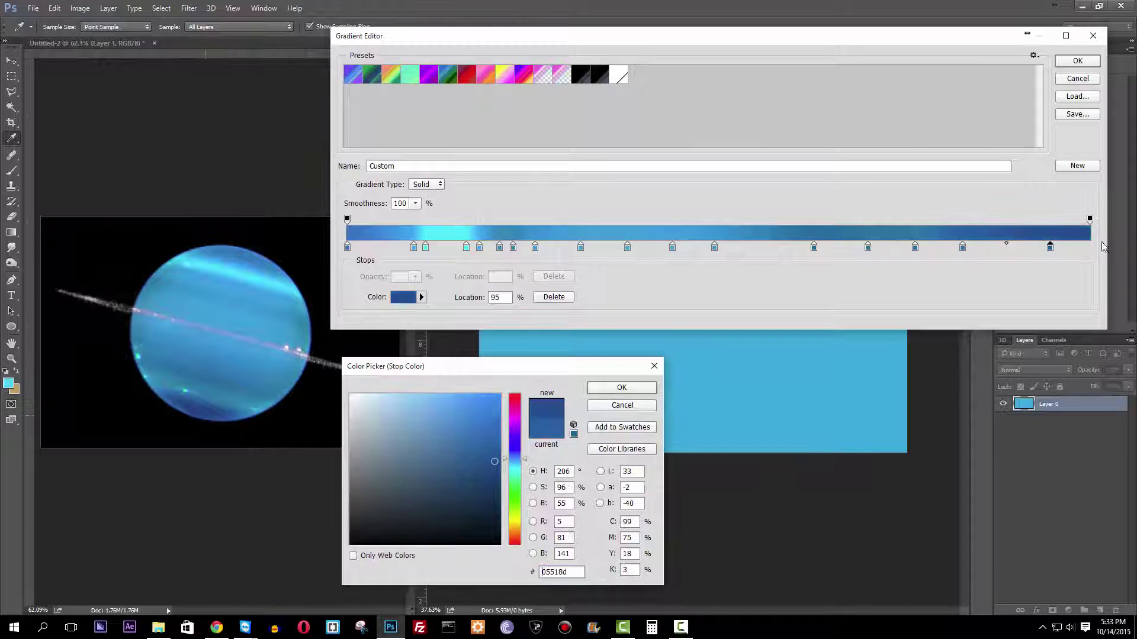
key(Return)
- Add a teal stop near the left end, accept the gradient, and test a vertical fill, then undo it
click(370, 246)
click(403, 297)
key(Return)
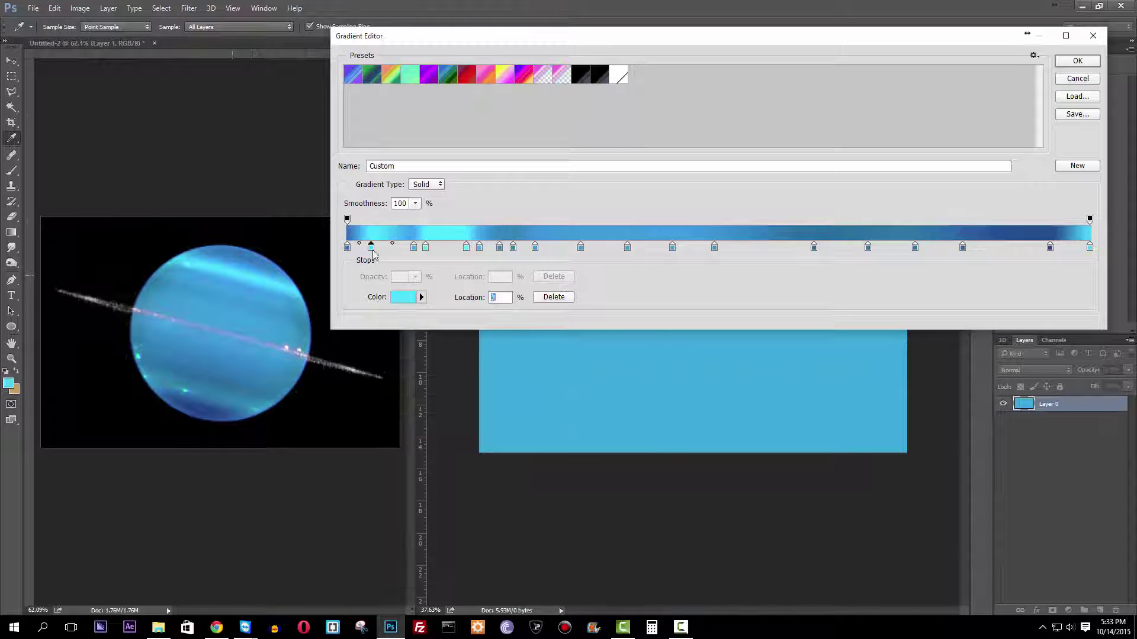
double_click(371, 247)
click(450, 415)
key(Return)
key(Return)
drag(693, 225, 692, 450)
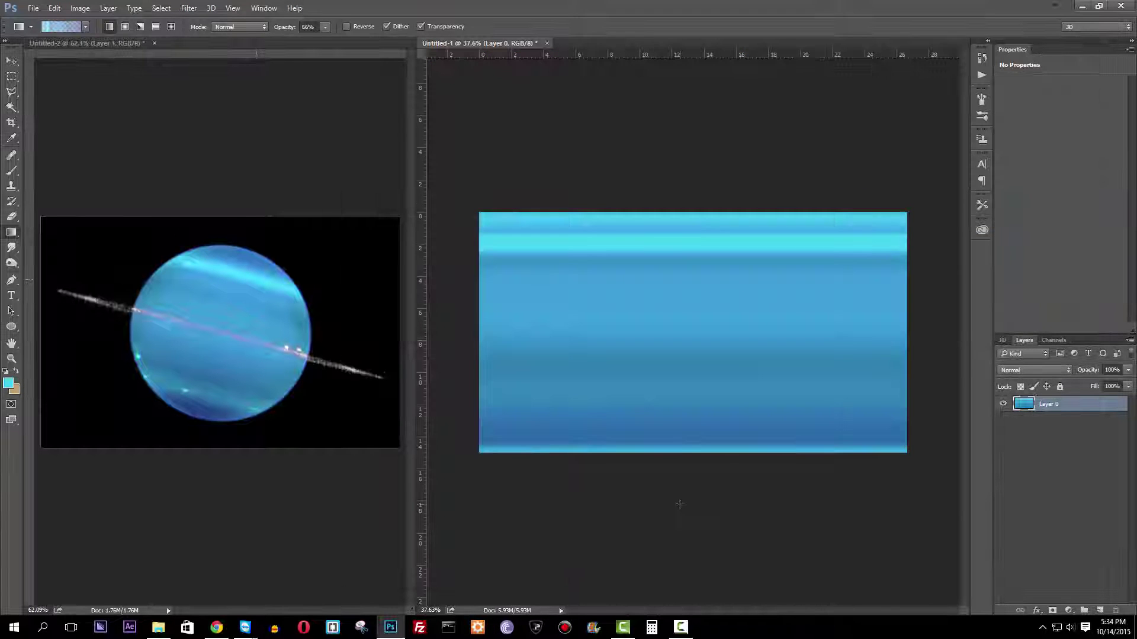
key(ctrl+z)
- Recolour two middle gradient stops and redraw the banded gradient across the canvas, then undo it
click(61, 27)
click(601, 246)
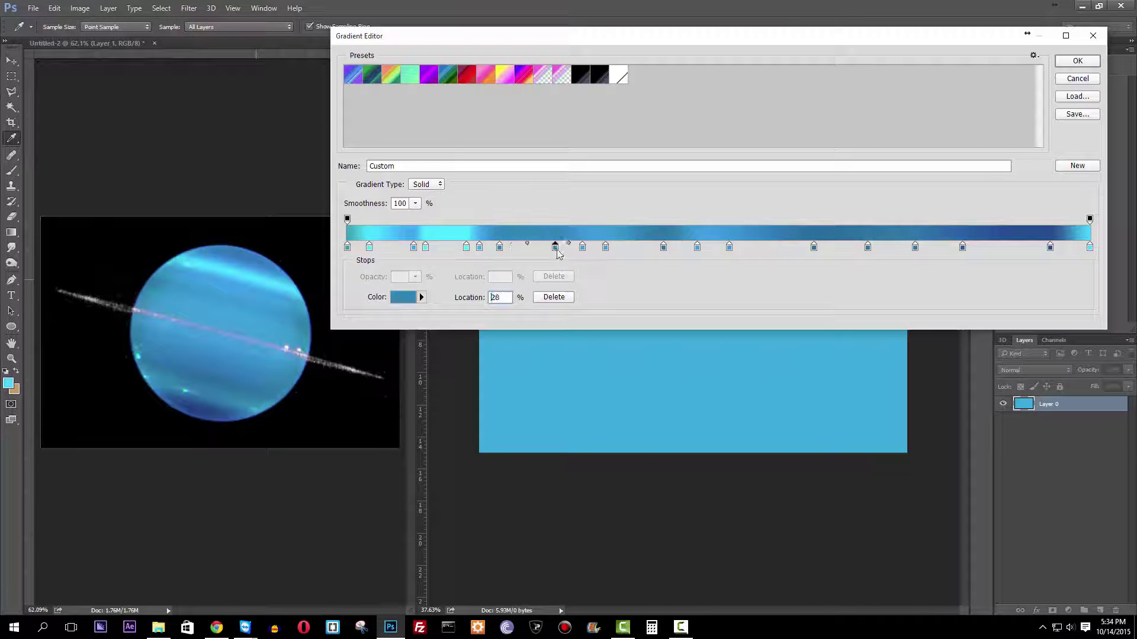
double_click(868, 247)
key(Return)
double_click(915, 246)
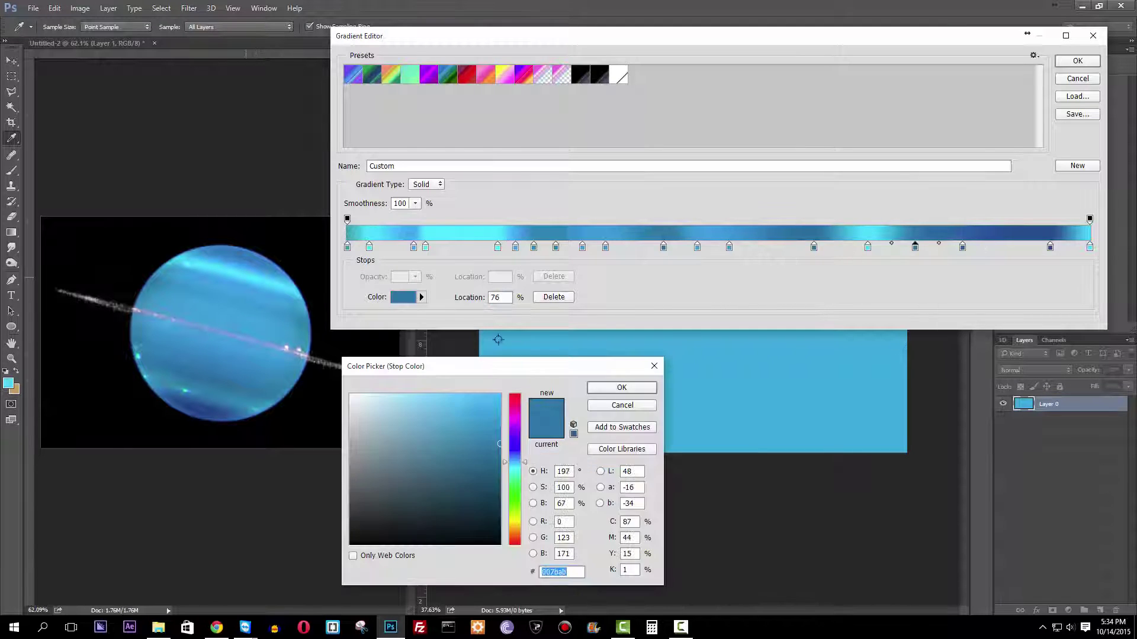
key(Return)
click(1078, 61)
drag(481, 274, 905, 274)
drag(693, 214, 693, 452)
key(ctrl+z)
- Reposition a gradient stop and refill the canvas top to bottom with the banded cyan-blue gradient
click(61, 26)
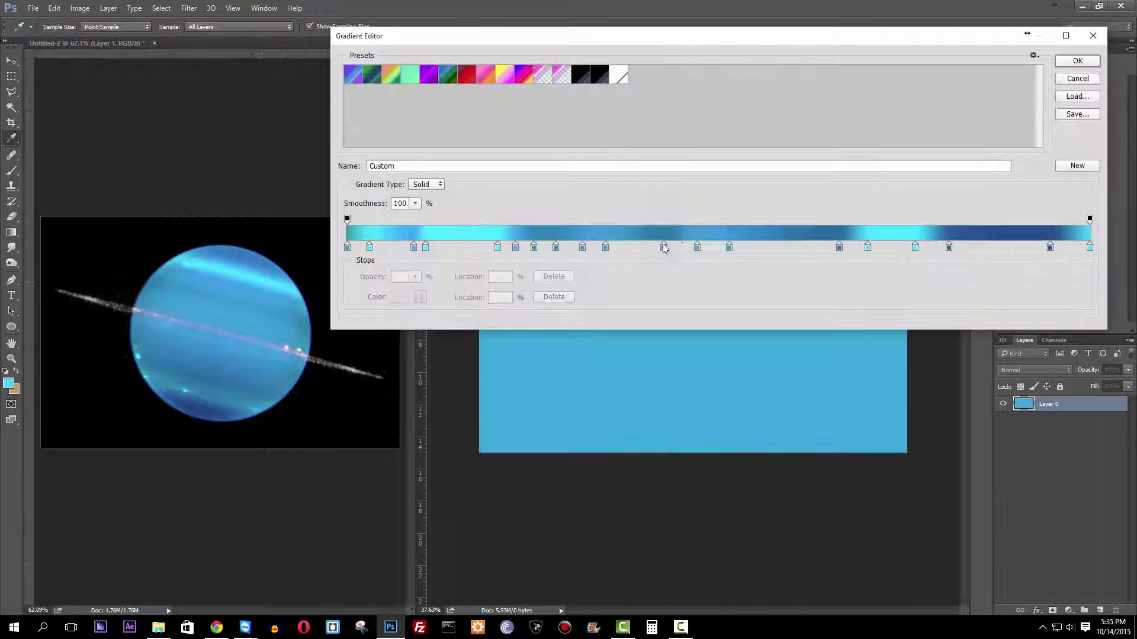
click(663, 246)
key(Return)
drag(693, 225, 692, 450)
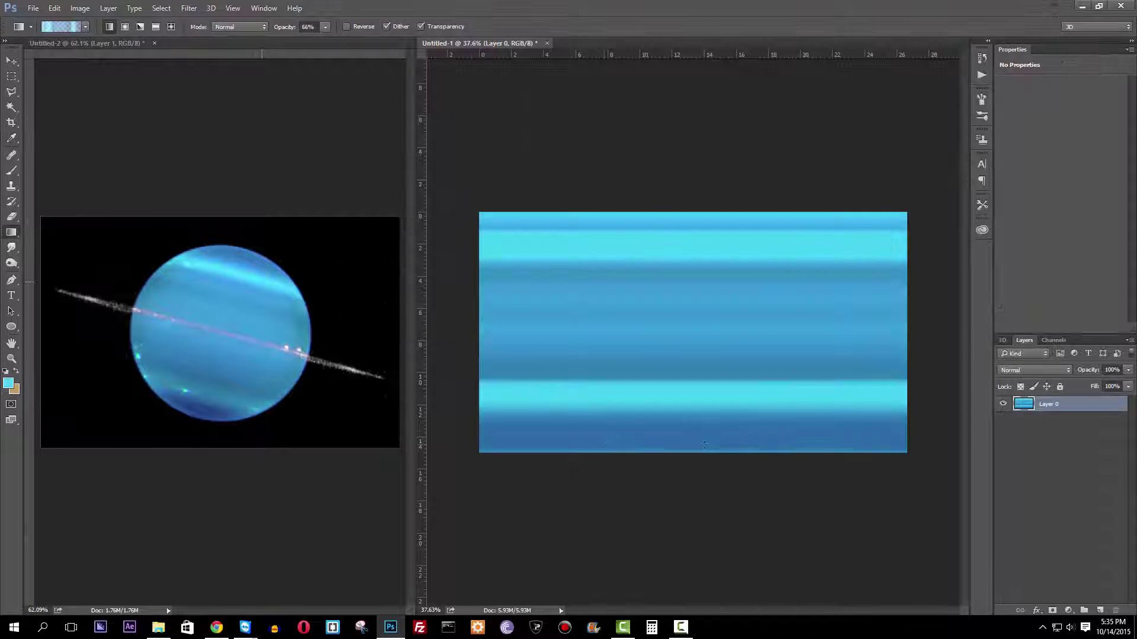
key(ctrl+z)
click(61, 26)
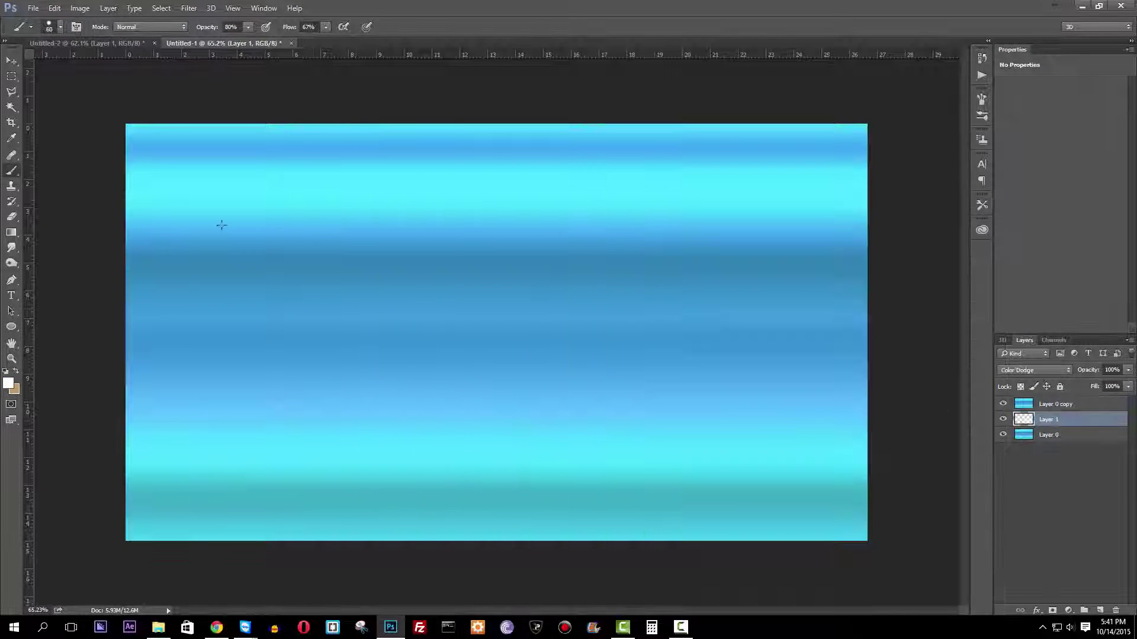
- Set the Layer 0 copy's blend mode, motion-blur the painted layer, and enlarge the brush
click(1055, 403)
click(1035, 370)
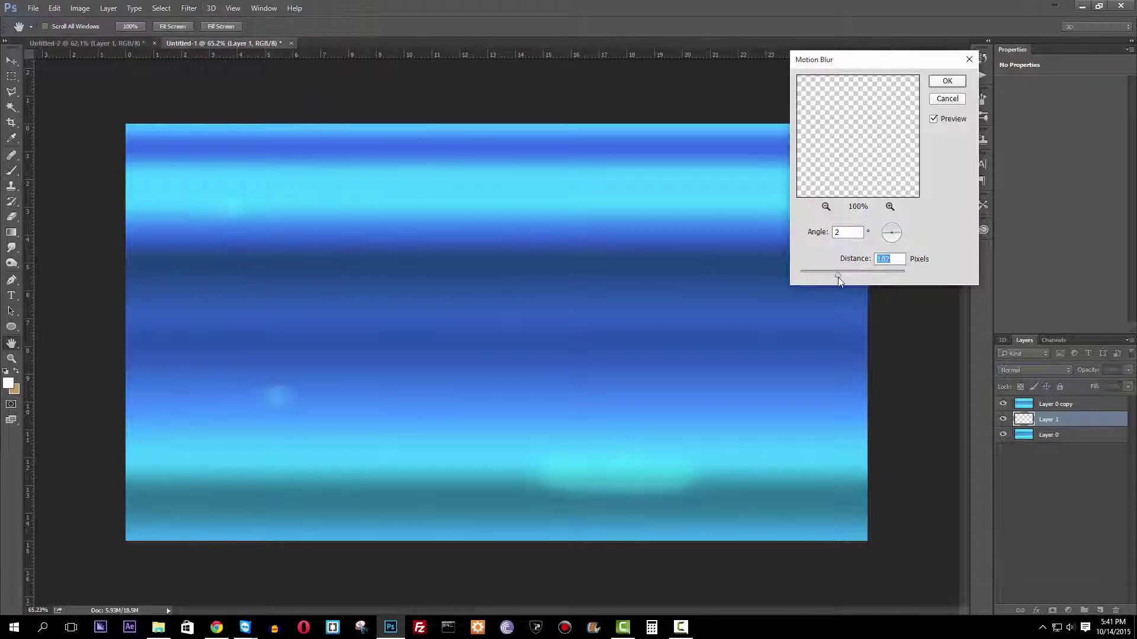
key(Return)
key(bracketright)
key(bracketright)
key(bracketright)
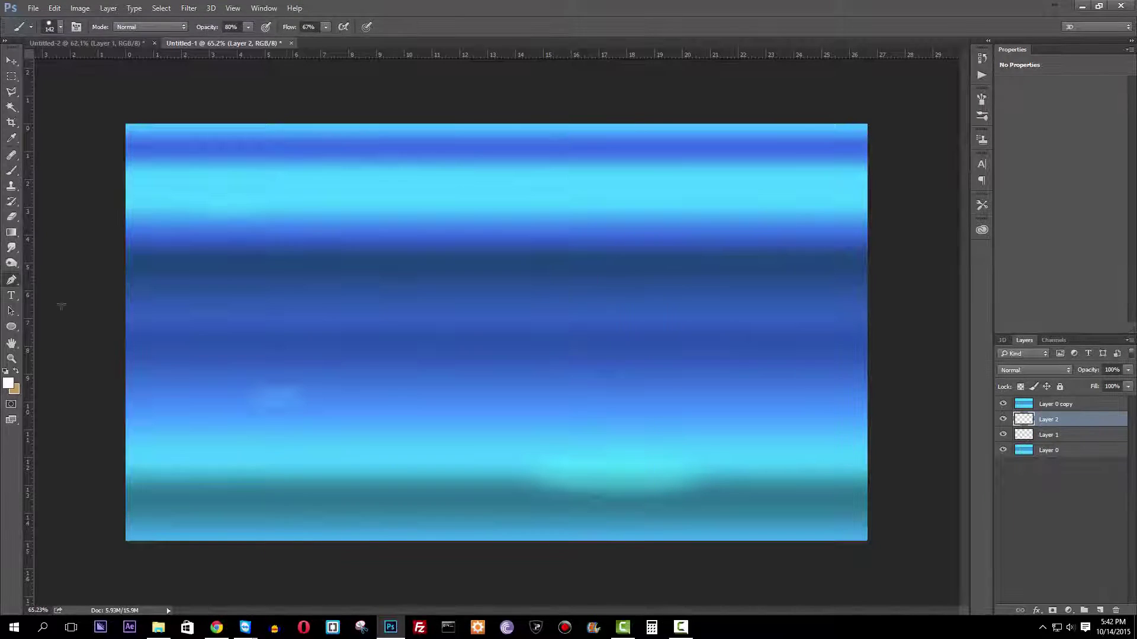
- Stroke the drawn path in the lower band on Layer 2 and set that layer to Lighten
right_click(357, 143)
click(402, 266)
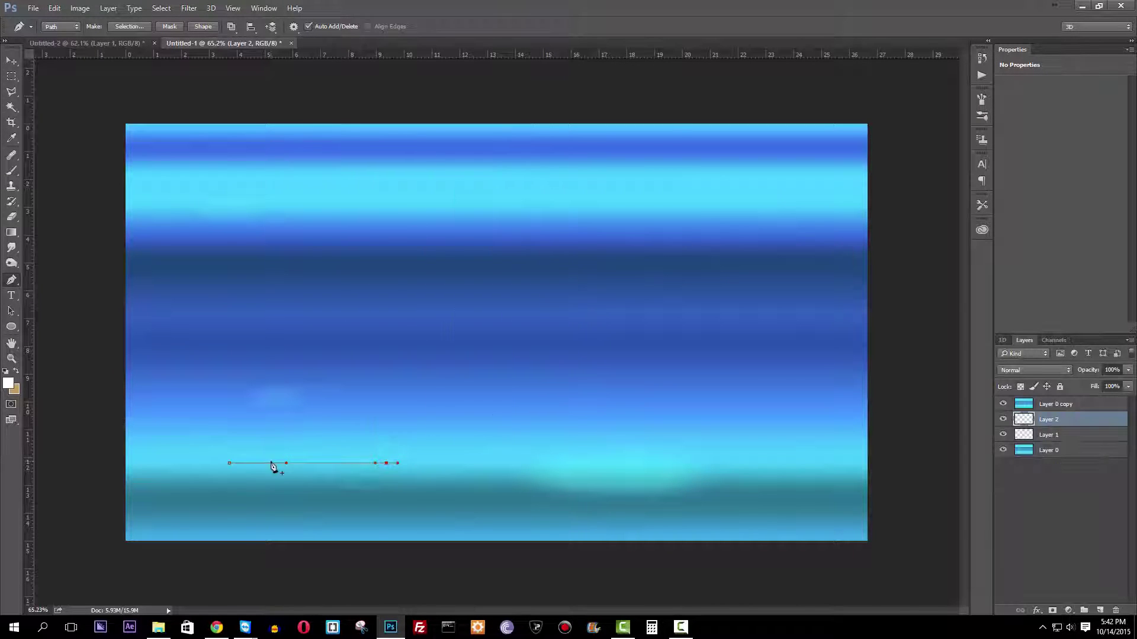
key(Return)
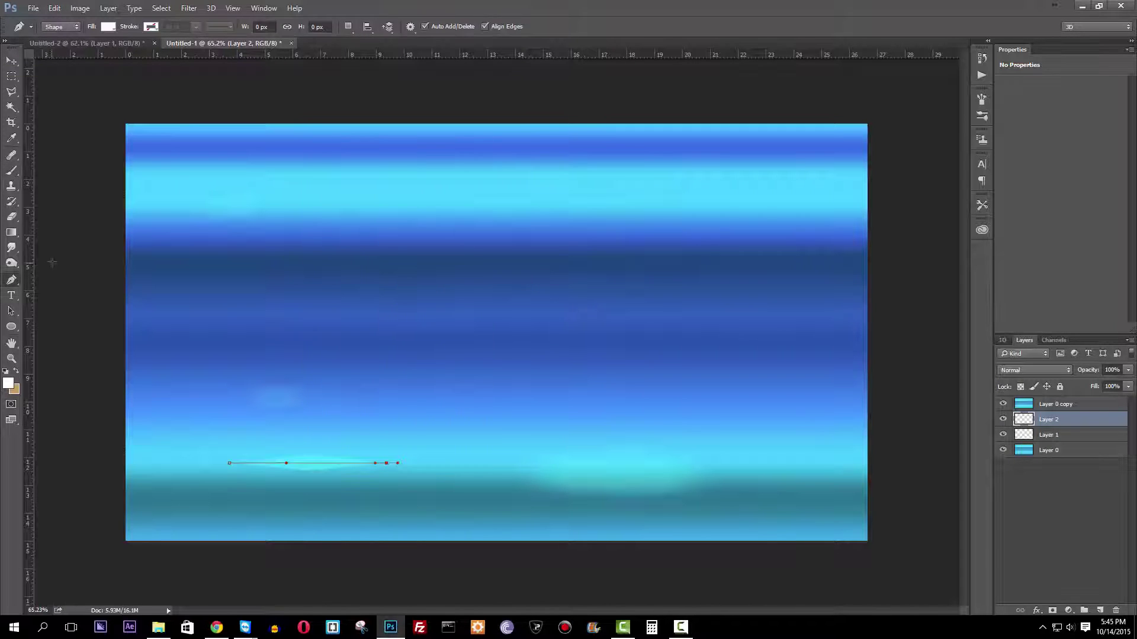
key(v)
click(1035, 370)
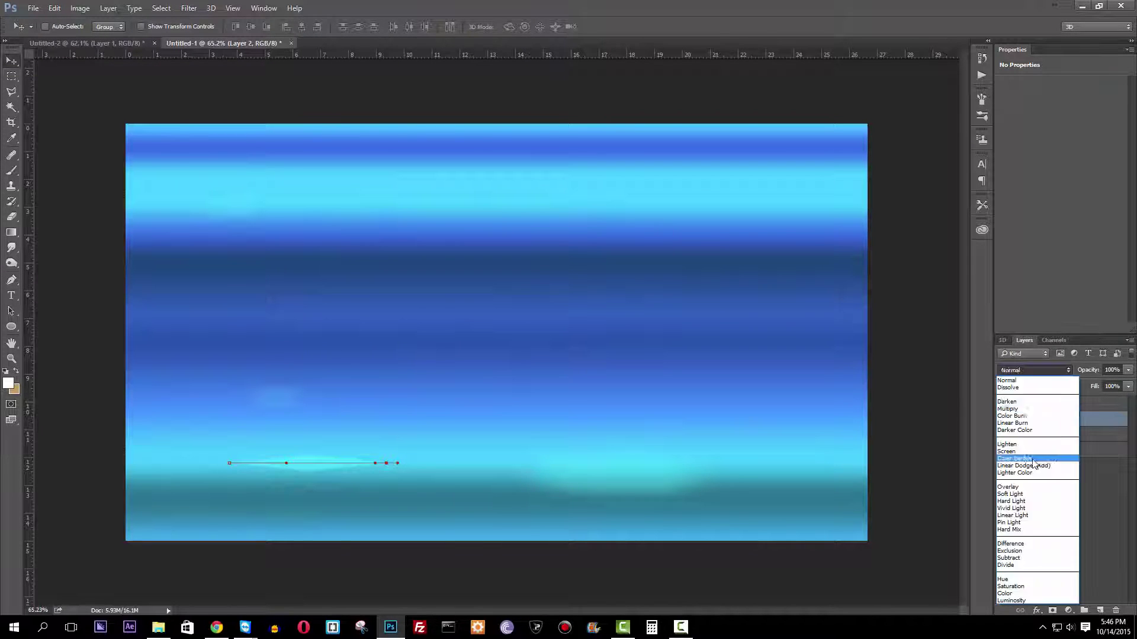
click(1035, 403)
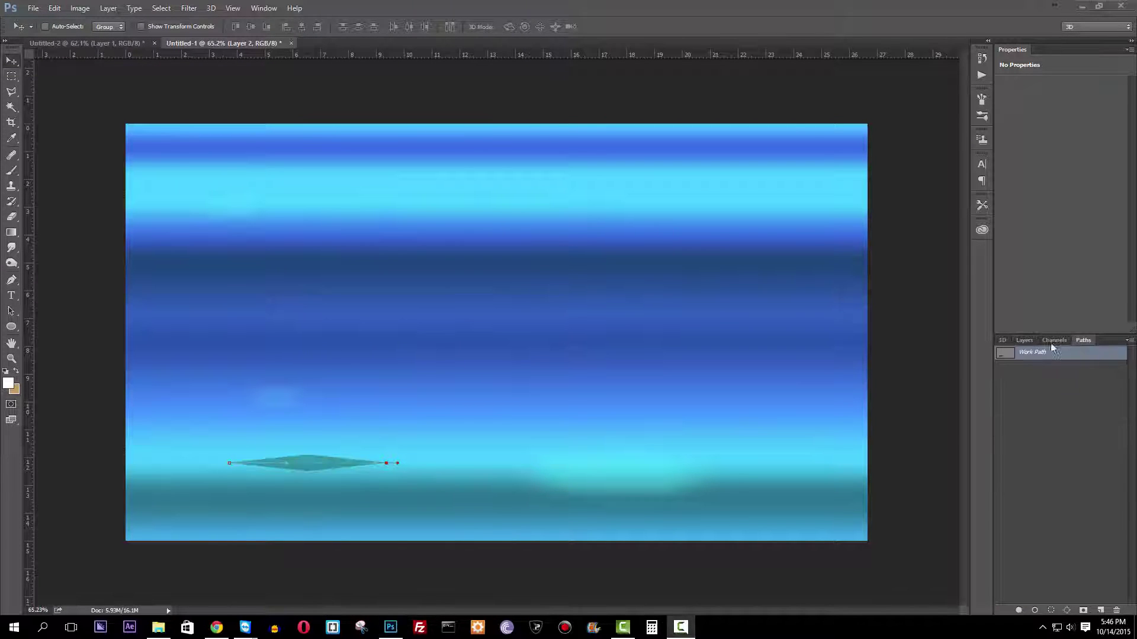
- Gaussian-blur the streak, duplicate it, and duplicate the bands as a 41% Color Dodge overlay
click(1023, 341)
key(Return)
key(ctrl+j)
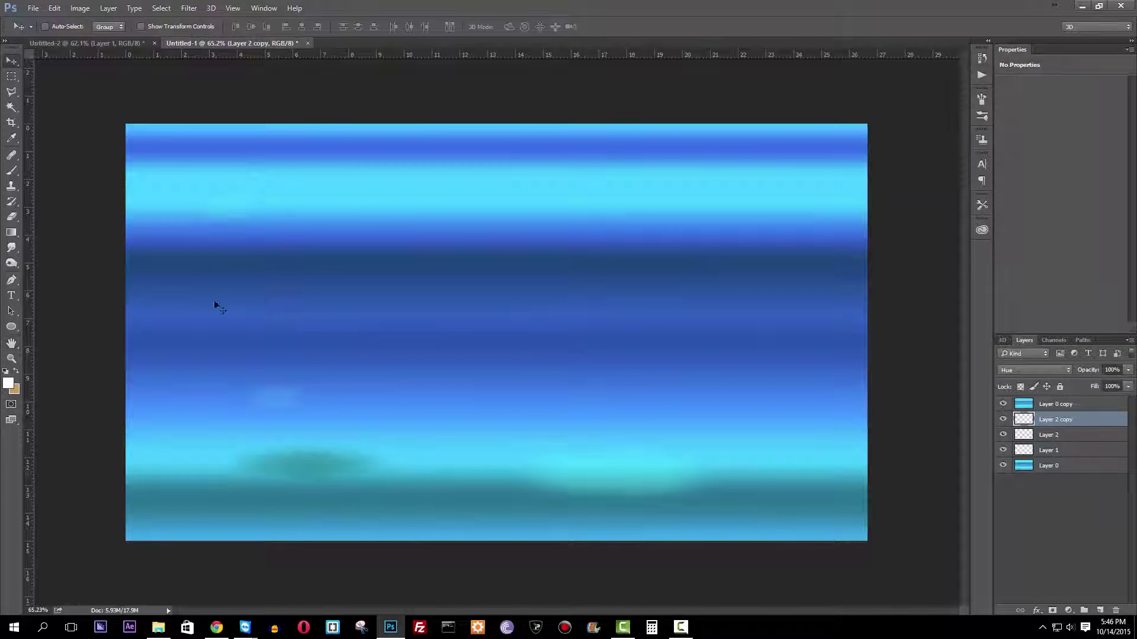
key(ctrl+j)
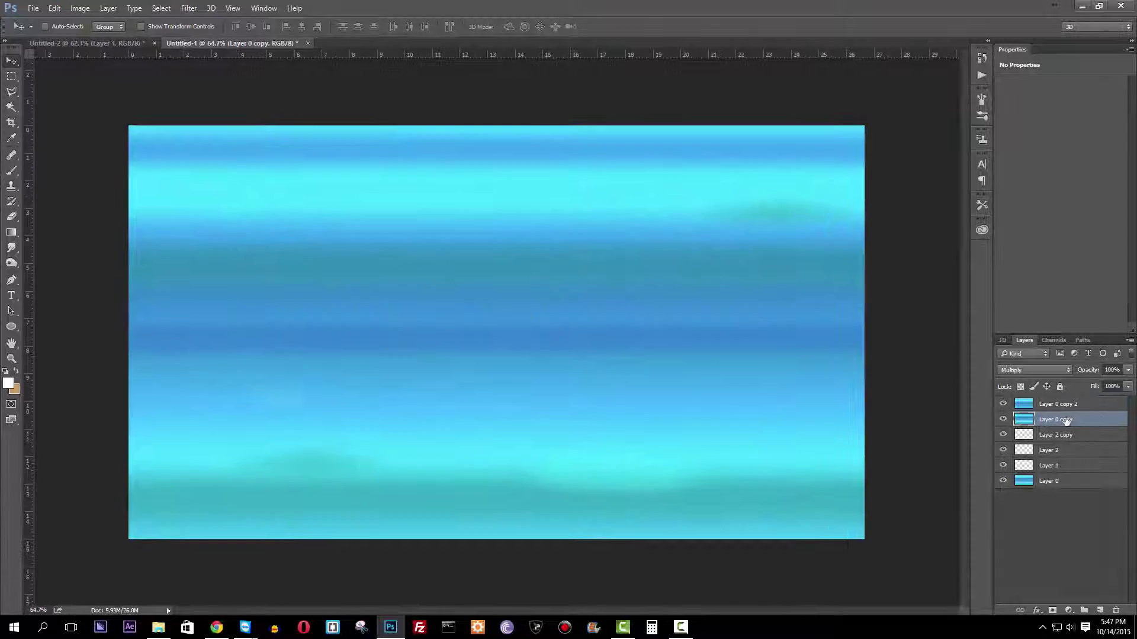
- Ripple the stripes with the Wave filter and then a Twirl distortion
click(189, 7)
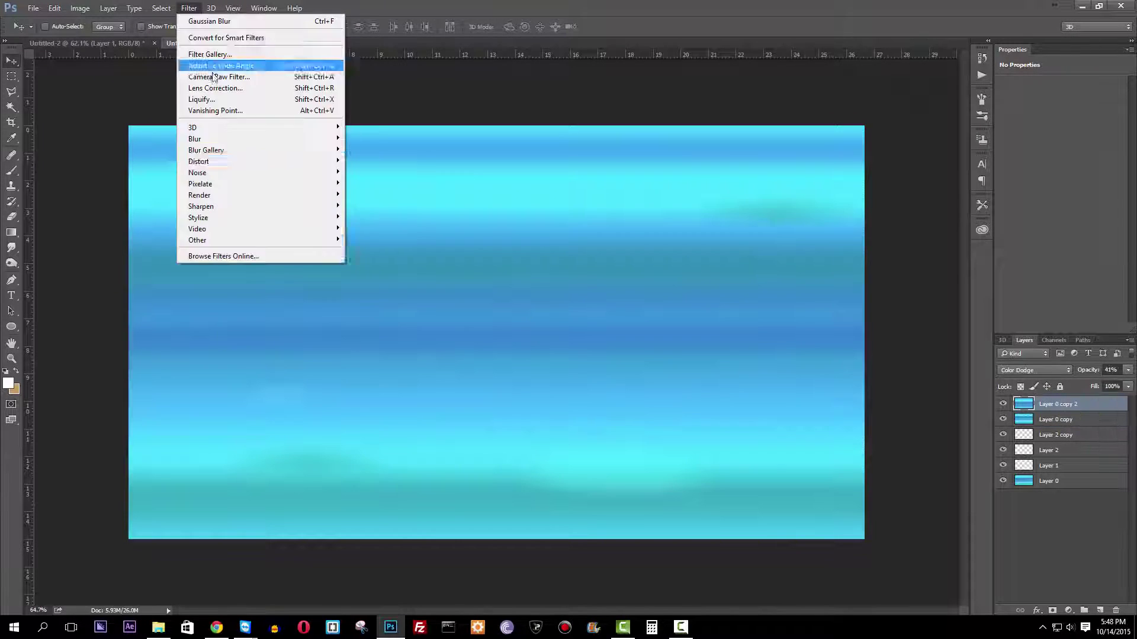
click(391, 253)
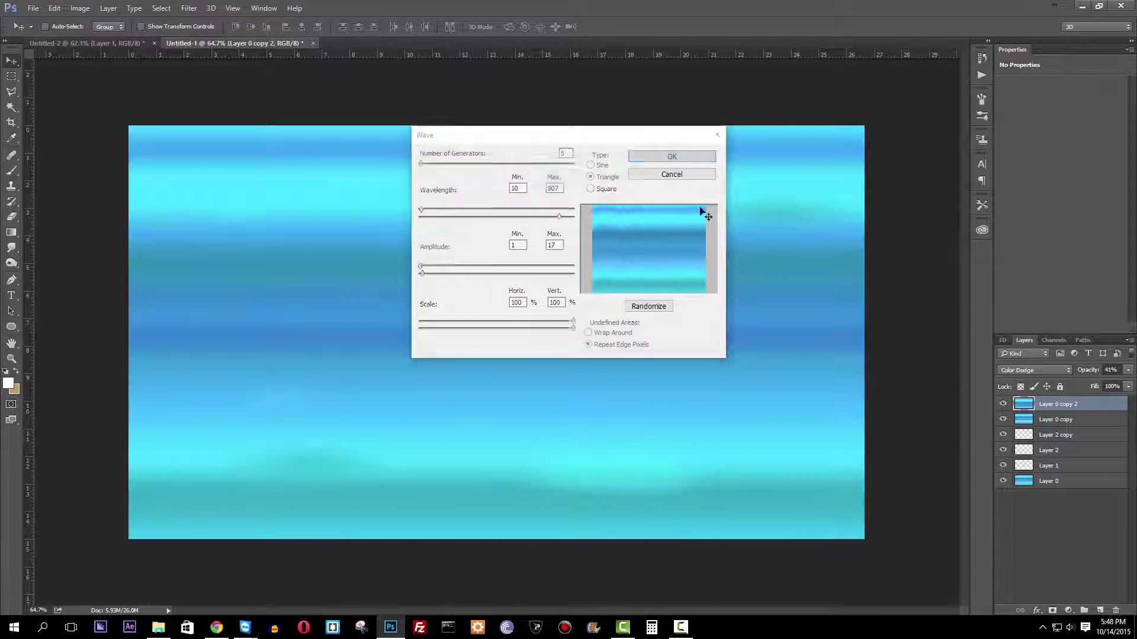
key(Return)
click(188, 7)
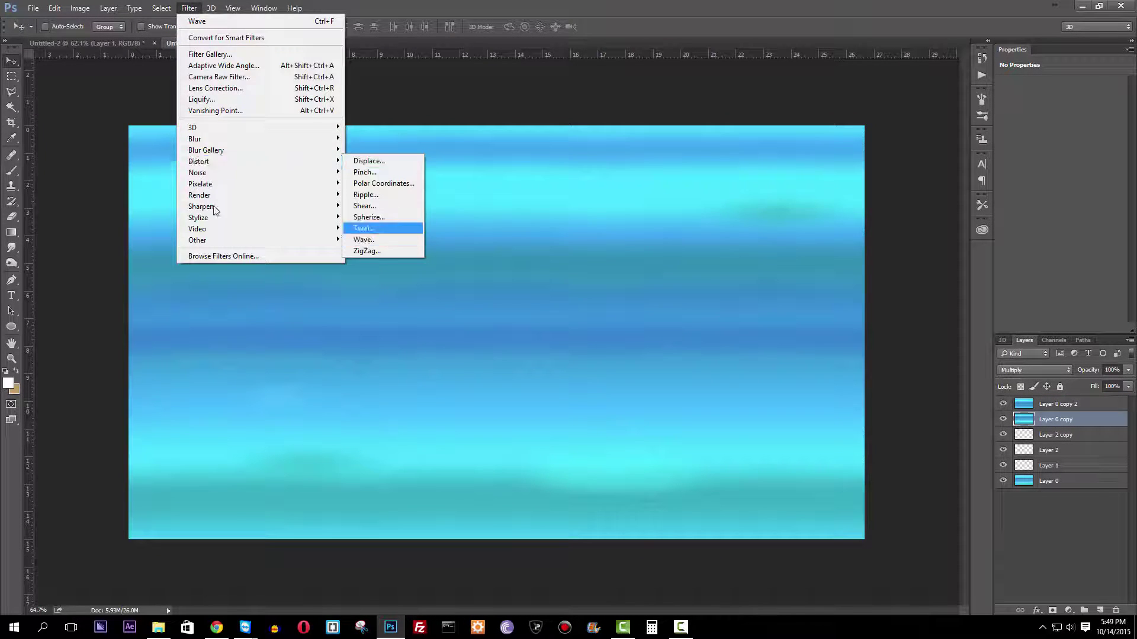
click(362, 228)
key(Return)
key(ctrl+alt+f)
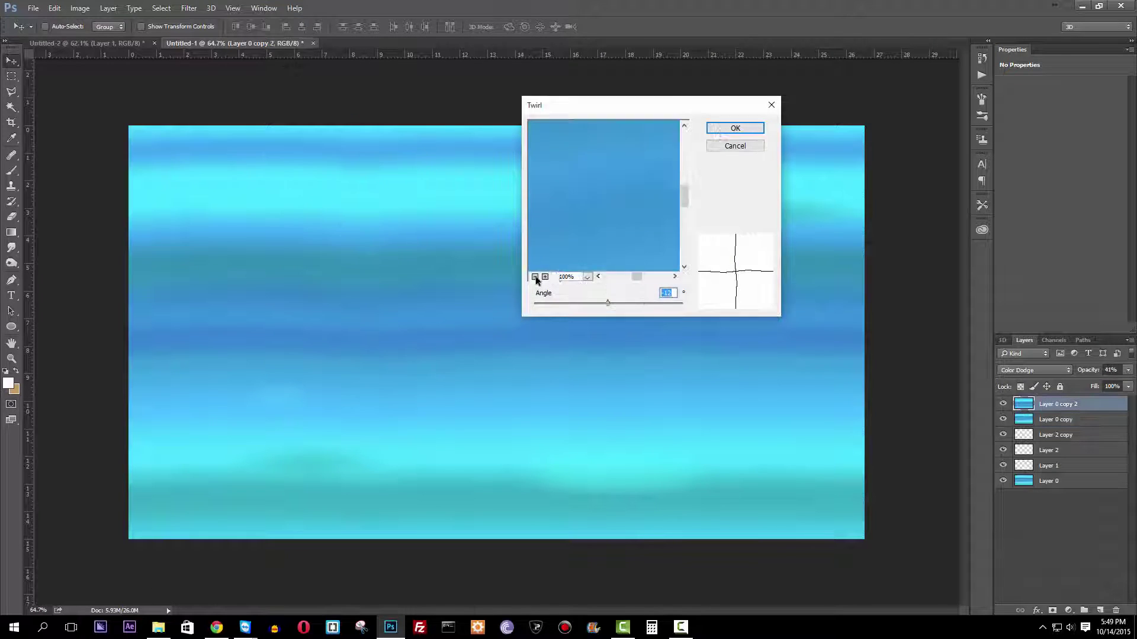
- Add noise, then duplicate the layer as a Screen-mode copy at 15% opacity
key(Return)
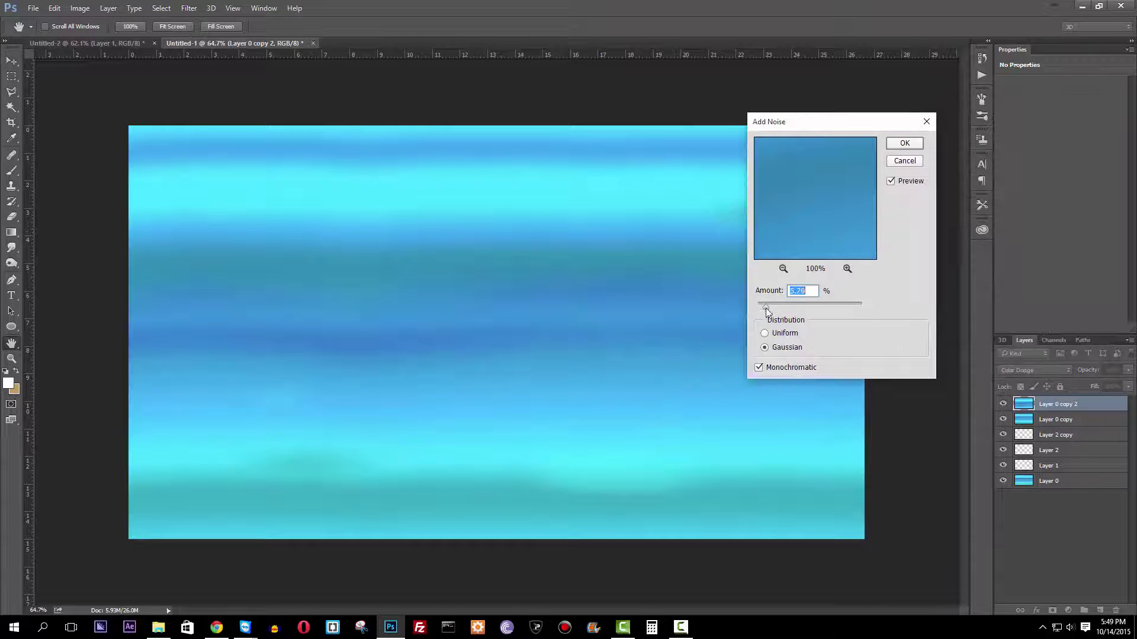
key(Return)
drag(1058, 404, 1066, 426)
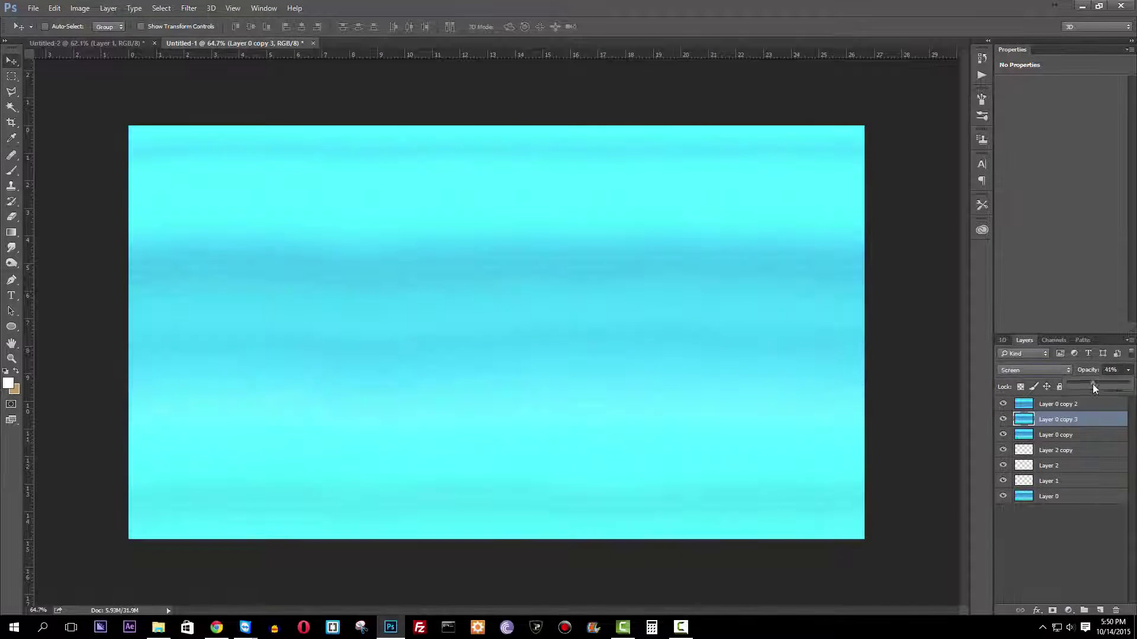
key(b)
key(F5)
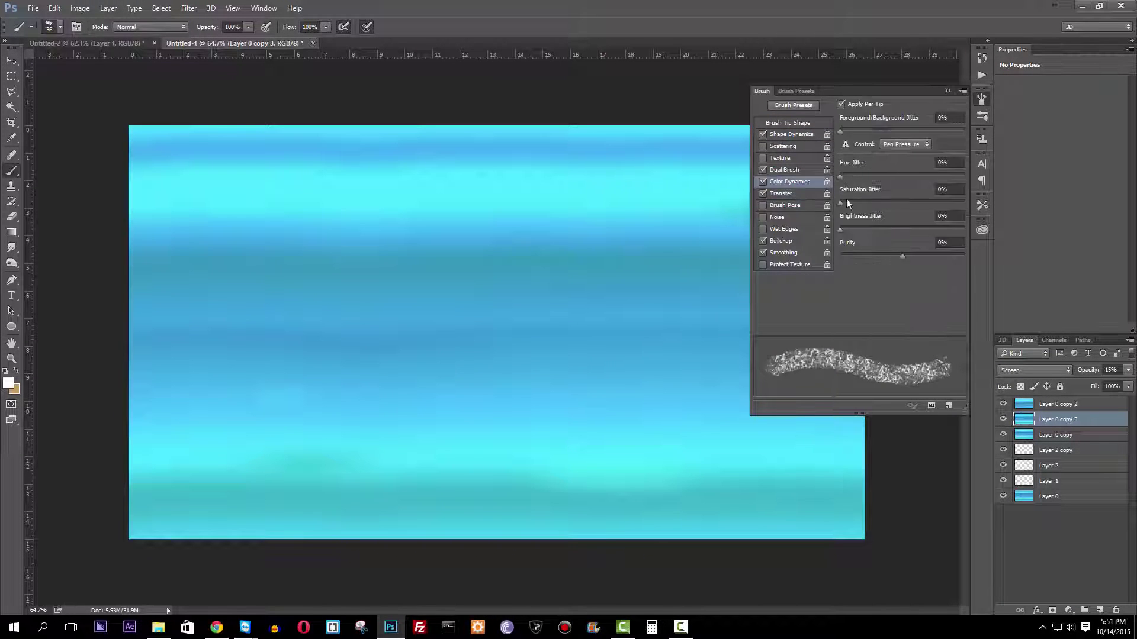
- Fit the view to the texture and apply two blur filters to the layer
key(F5)
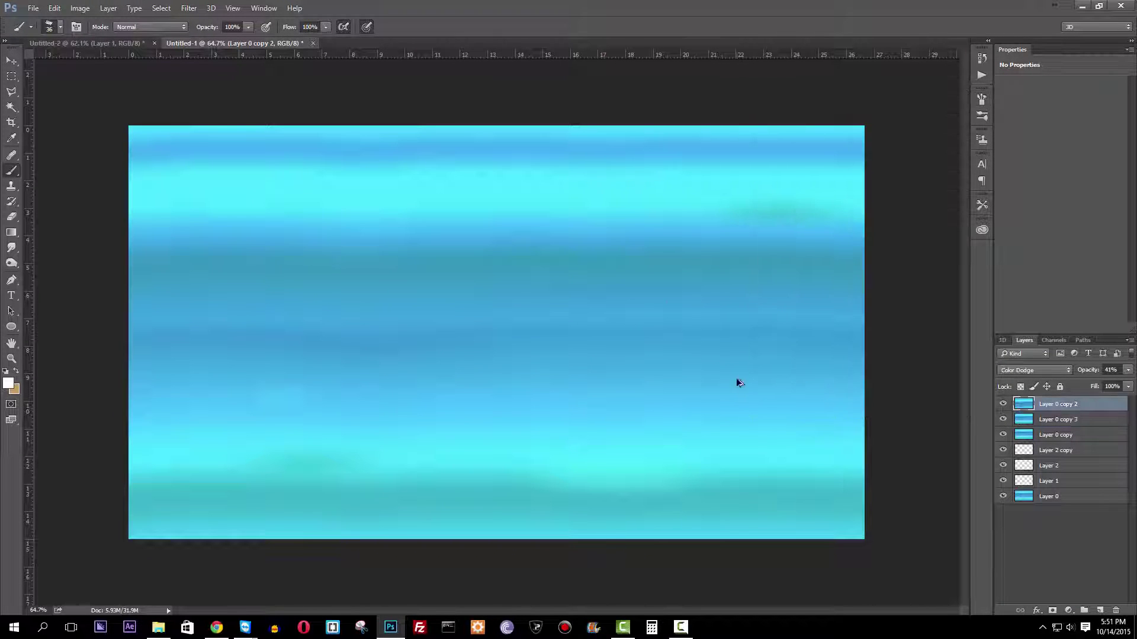
scroll(740, 383, up, 2)
key(alt+bracketleft)
key(ctrl+0)
click(189, 8)
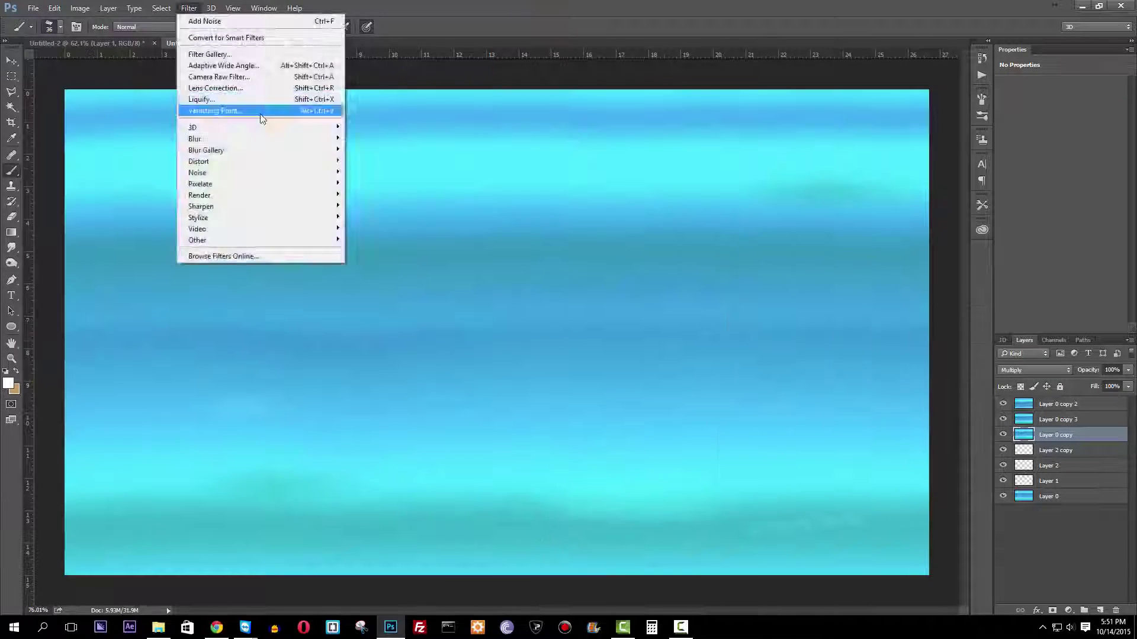
click(385, 201)
key(Return)
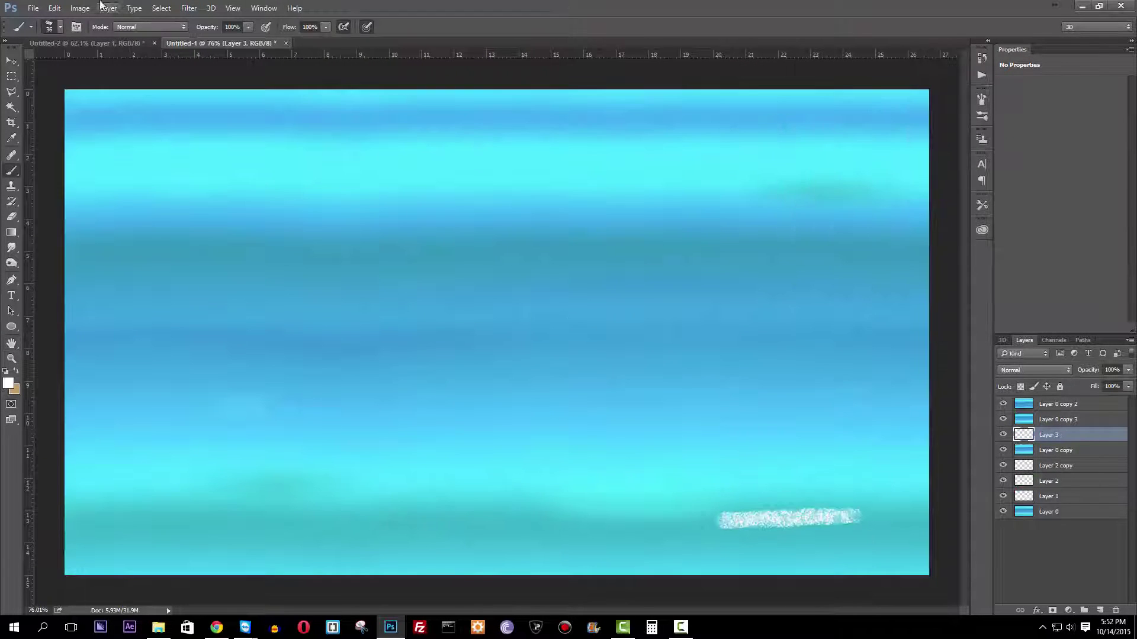
click(189, 8)
click(213, 18)
key(Return)
- Blur the white cloud, paint a white streak near the lower right, and Gaussian-blur it
scroll(533, 356, up, 3)
scroll(572, 373, down, 1)
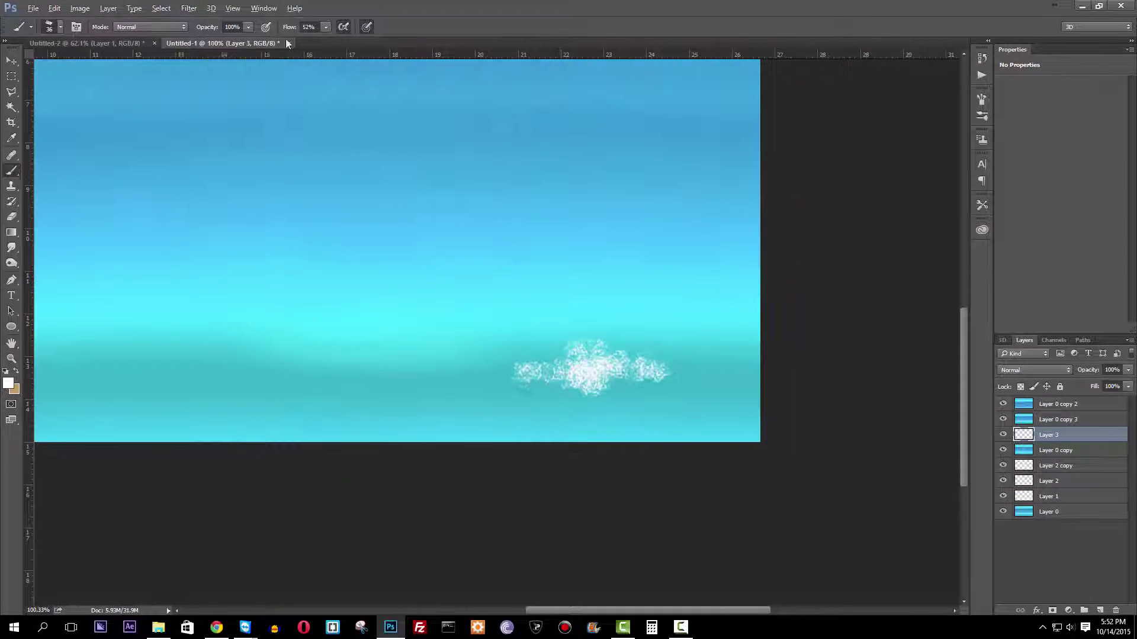
click(189, 7)
click(213, 18)
key(Return)
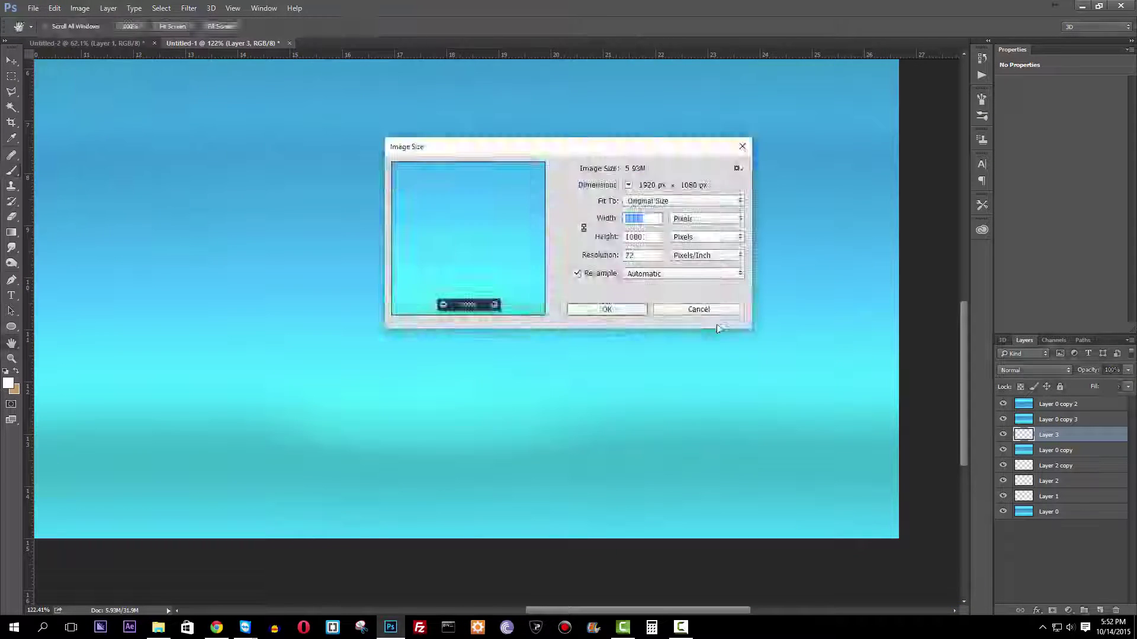
drag(610, 452, 832, 450)
click(189, 8)
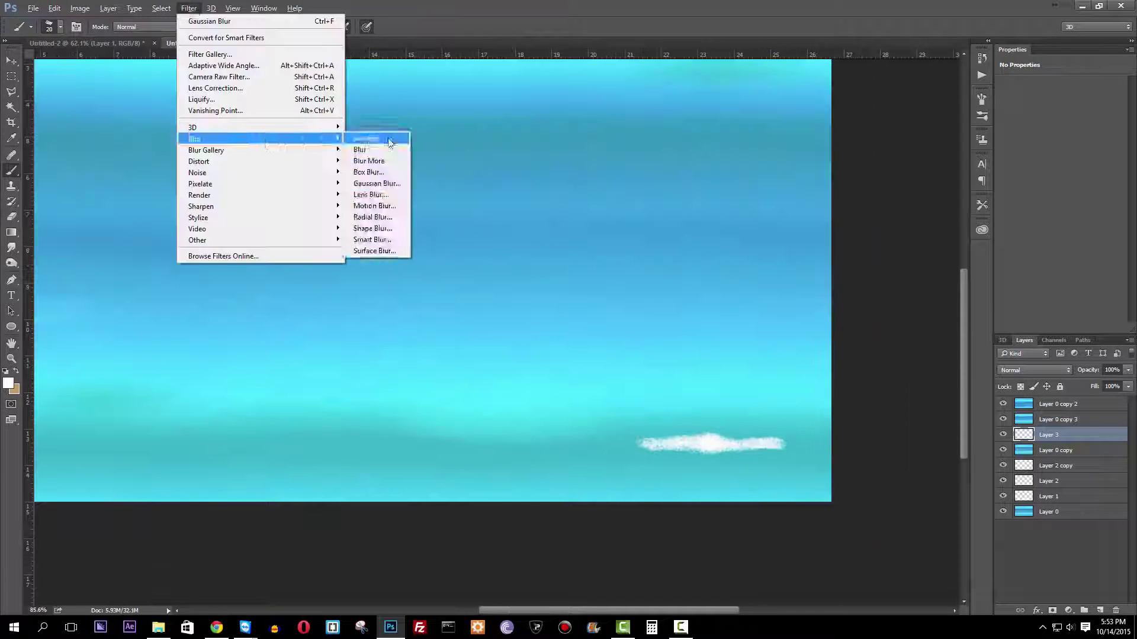
click(379, 186)
key(Return)
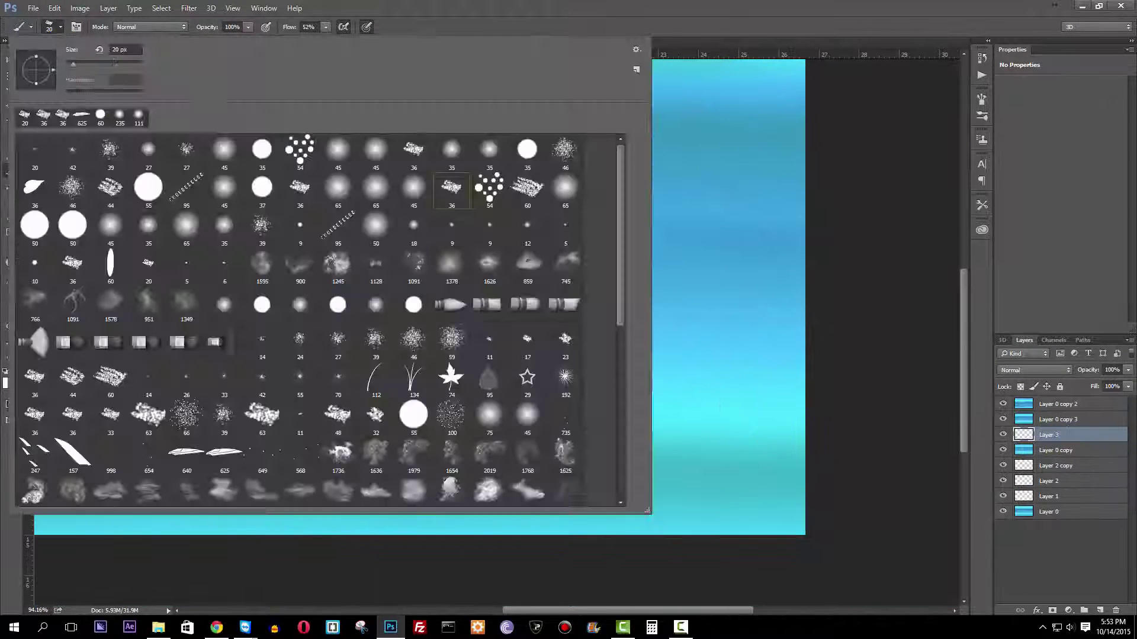
- Paint thin white wisps near the bottom and on the right side, then reapply the blur
drag(690, 463, 537, 462)
scroll(556, 476, down, 2)
drag(920, 355, 873, 356)
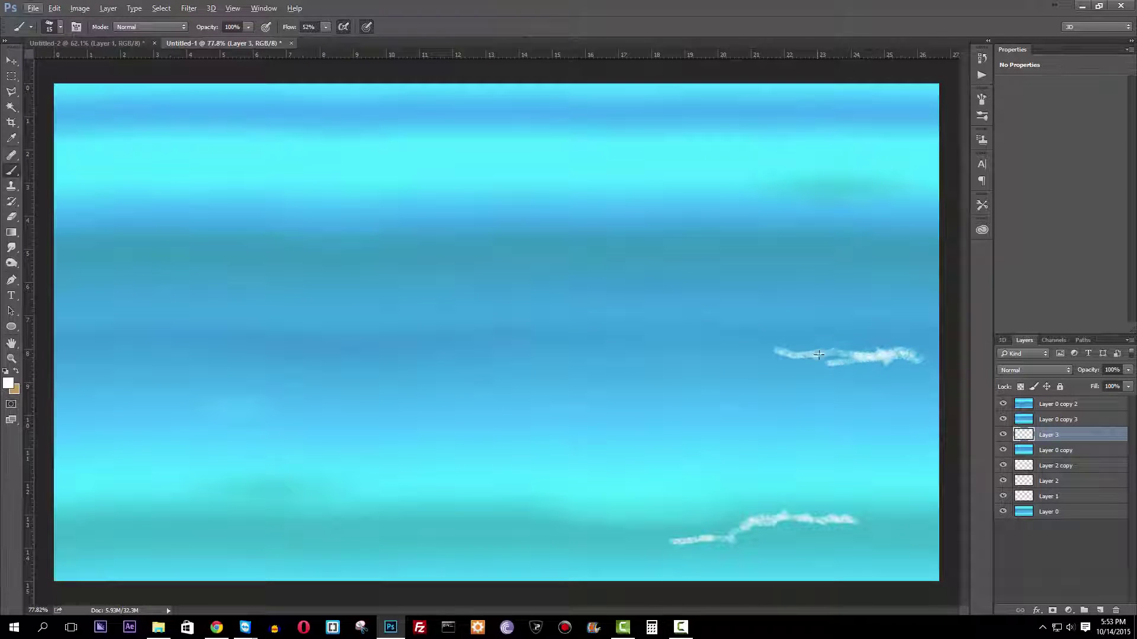
click(189, 8)
click(207, 18)
key(Escape)
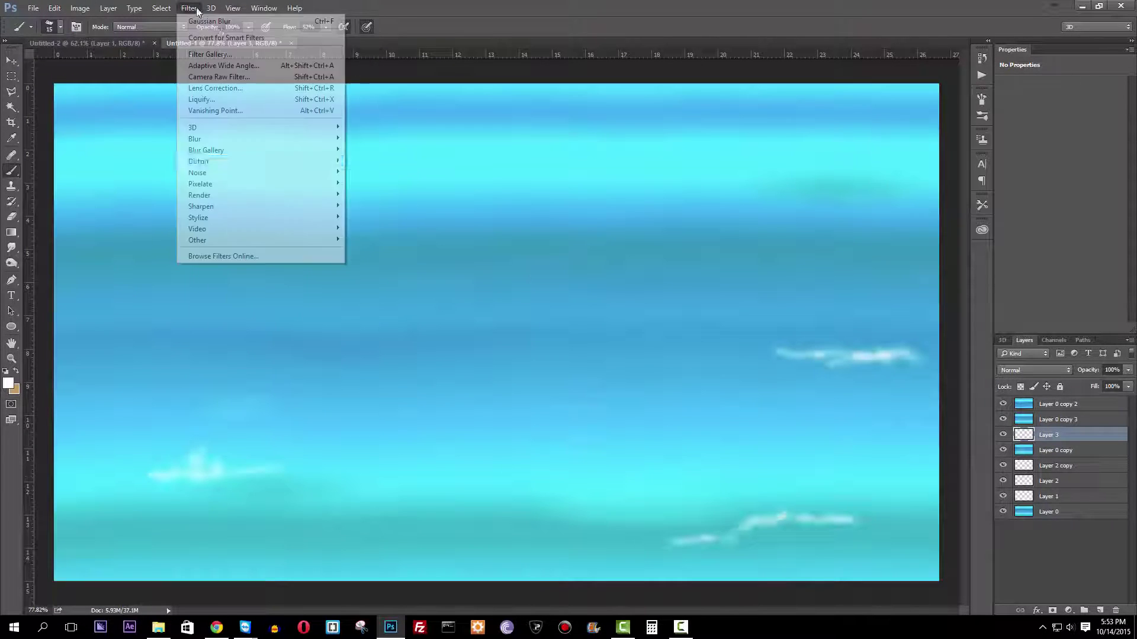
click(385, 259)
- Wrap the layer onto a test sphere mesh, rotate it, and hide the cloud wisps layer
key(Escape)
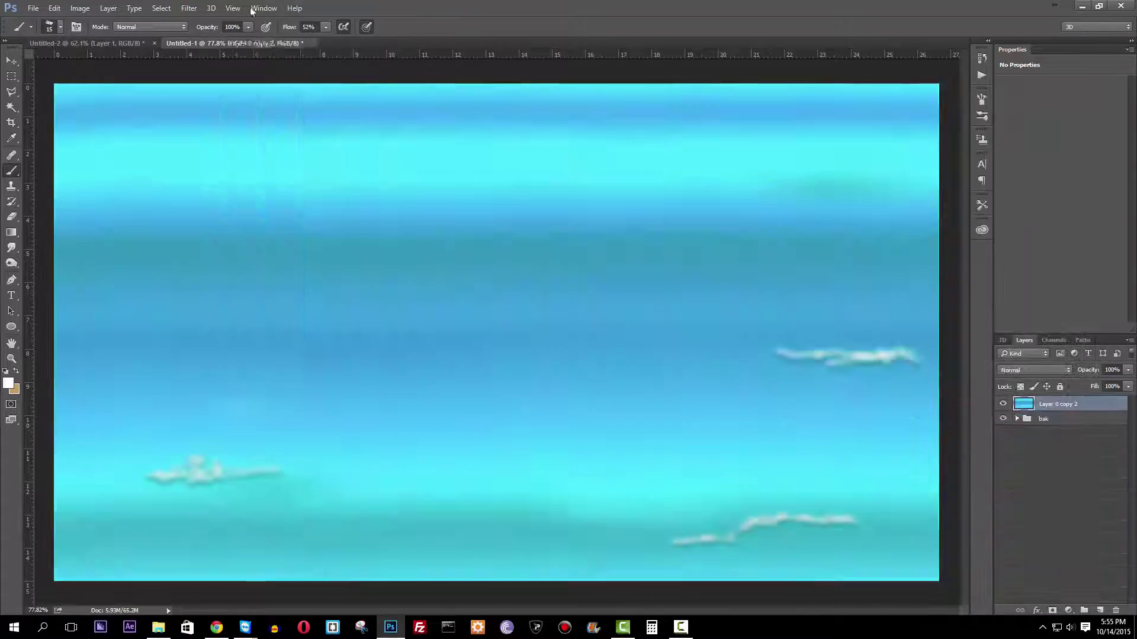
click(211, 8)
click(468, 249)
drag(521, 334, 499, 335)
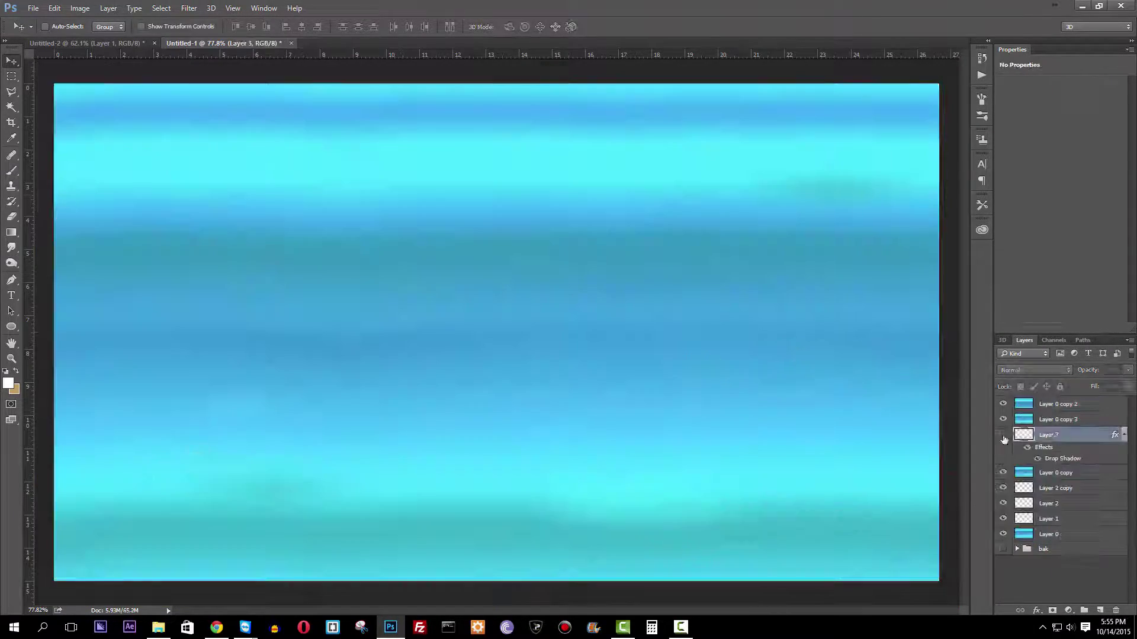
drag(1004, 439, 1115, 611)
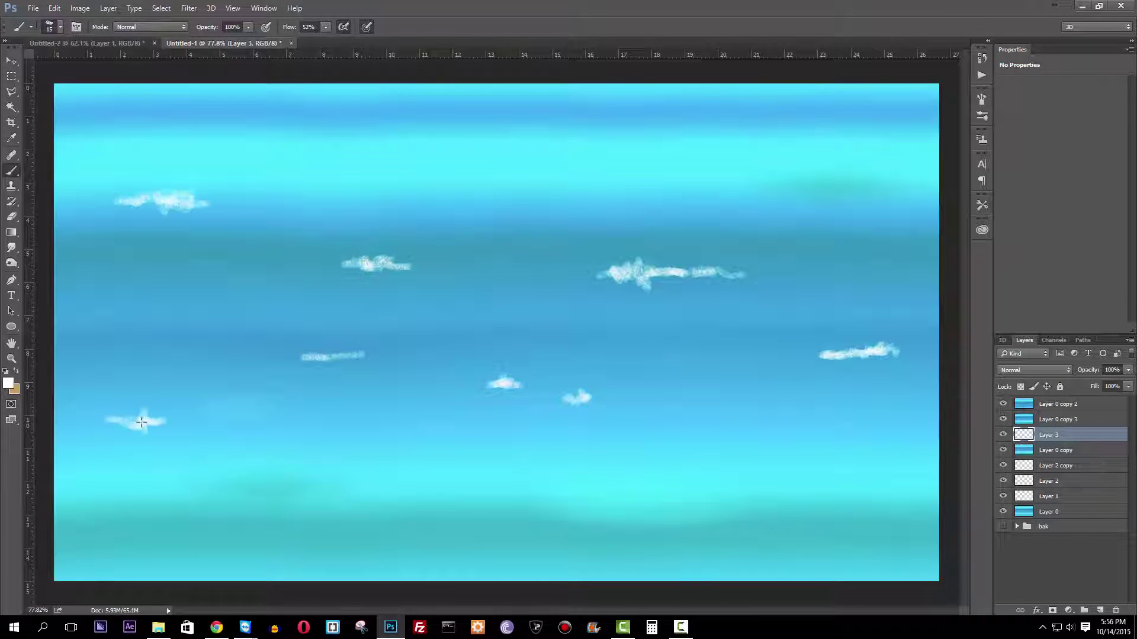
- Soften the cloud wisps with Gaussian Blur, then smear them with a small-angle Motion Blur
click(188, 8)
click(385, 163)
key(Return)
click(188, 8)
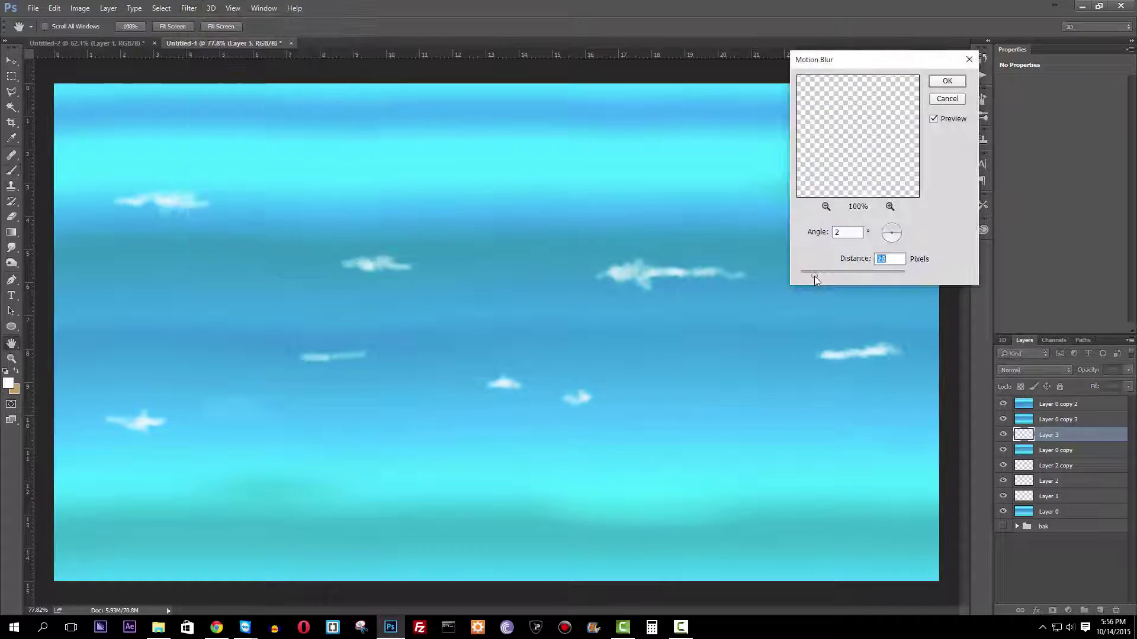
key(Return)
click(188, 8)
- Group the layer copies into a backup group named bAK
key(b)
click(1036, 610)
key(Return)
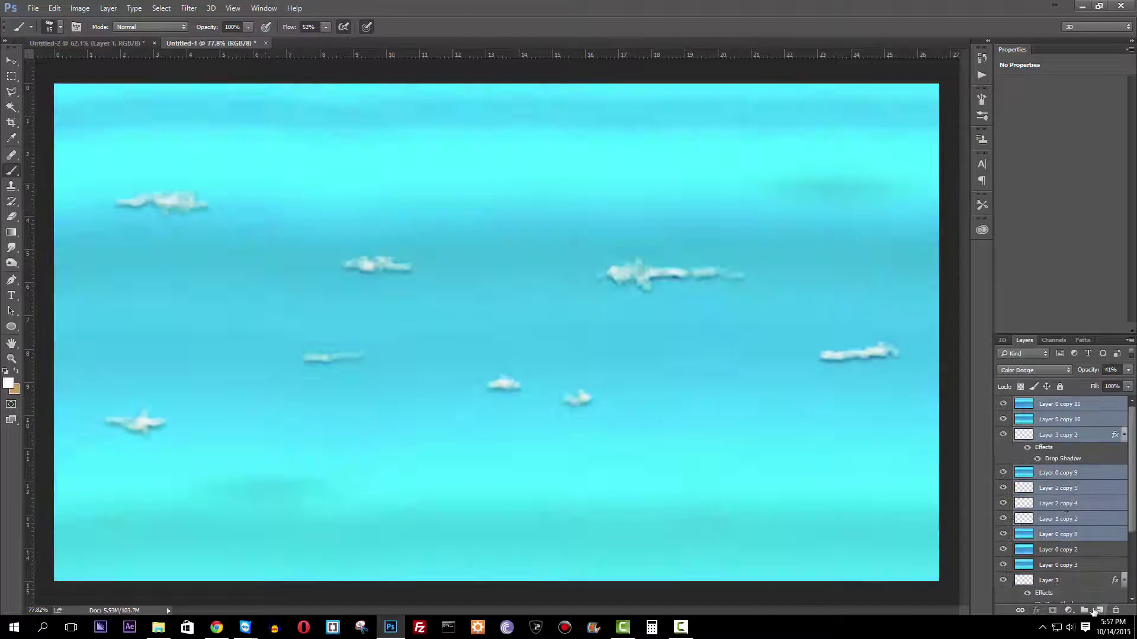
key(ctrl+g)
double_click(1048, 403)
text(BAK)
key(Return)
- Give the cloud layer a black gradient mask and wrap the texture onto a Sphere mesh preset
click(211, 7)
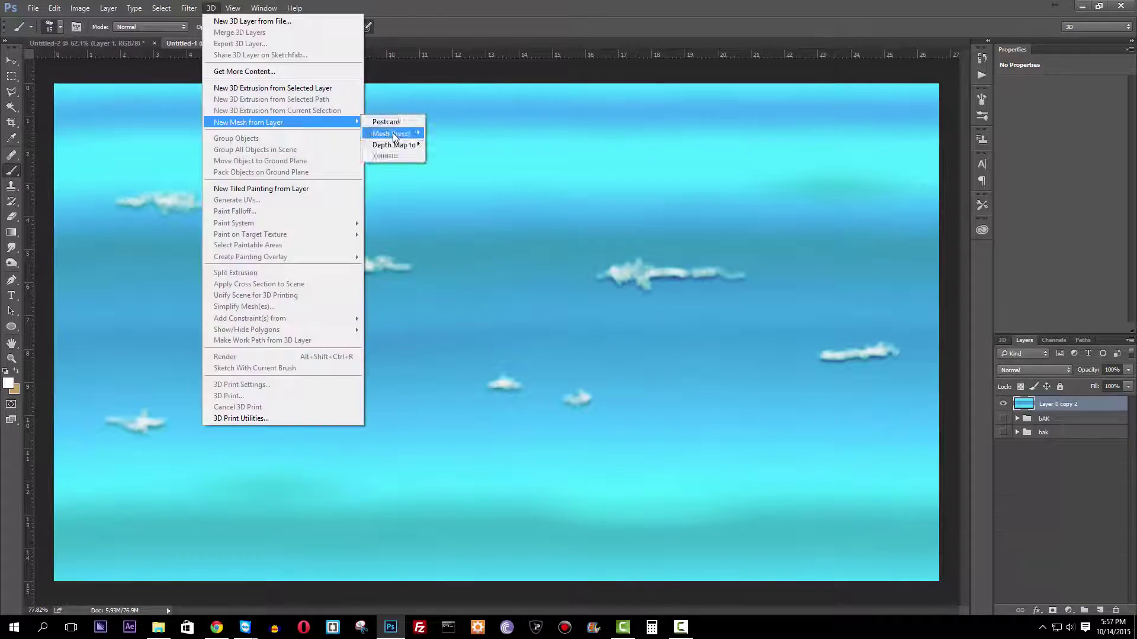
click(461, 247)
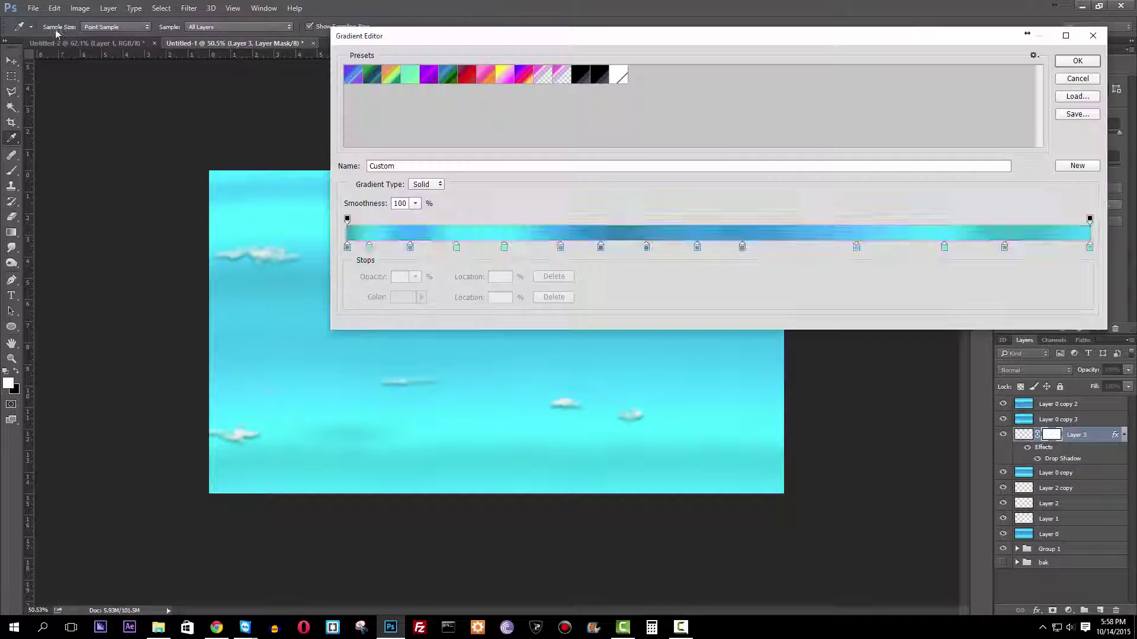
drag(928, 249, 1064, 253)
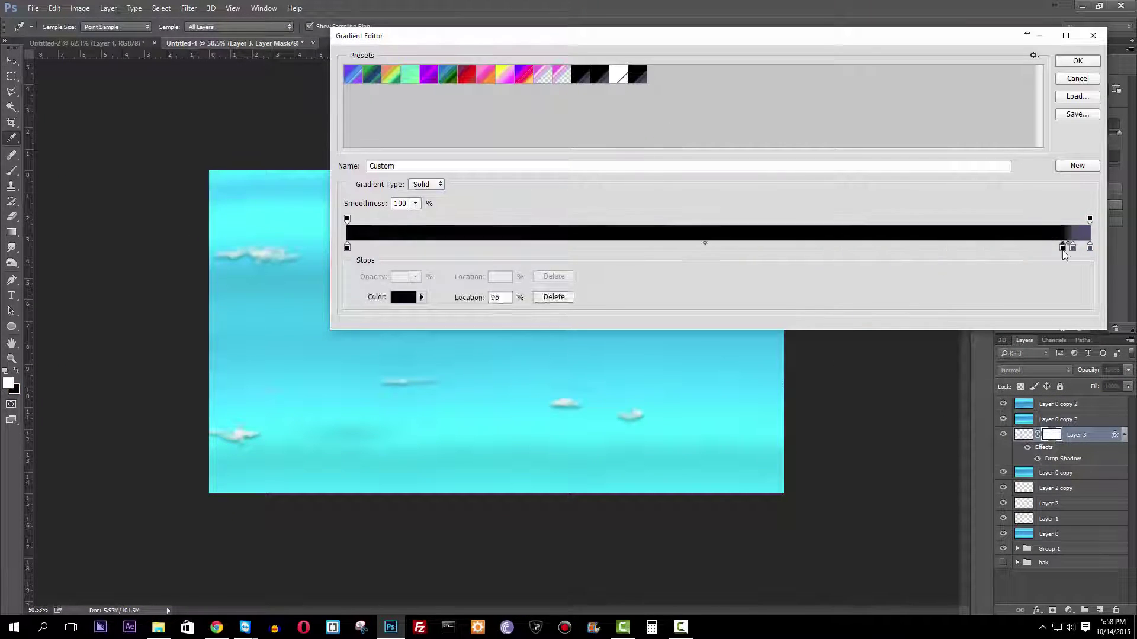
key(Return)
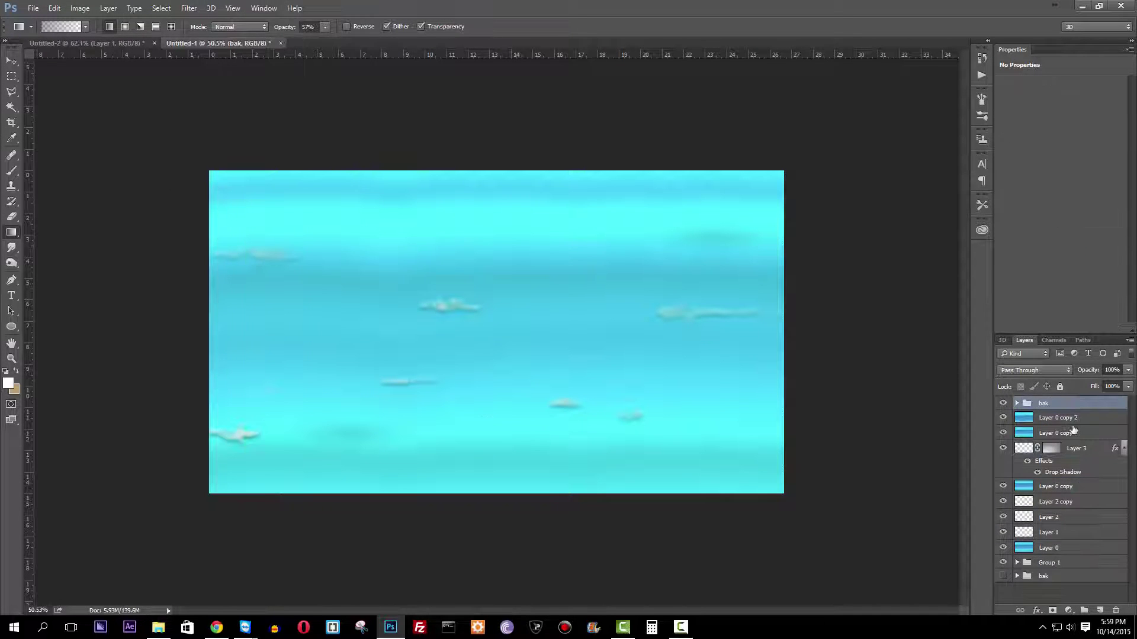
click(211, 8)
- Rotate the teal sphere, change the cloud layer's blend mode, and add an Outer Glow
click(474, 243)
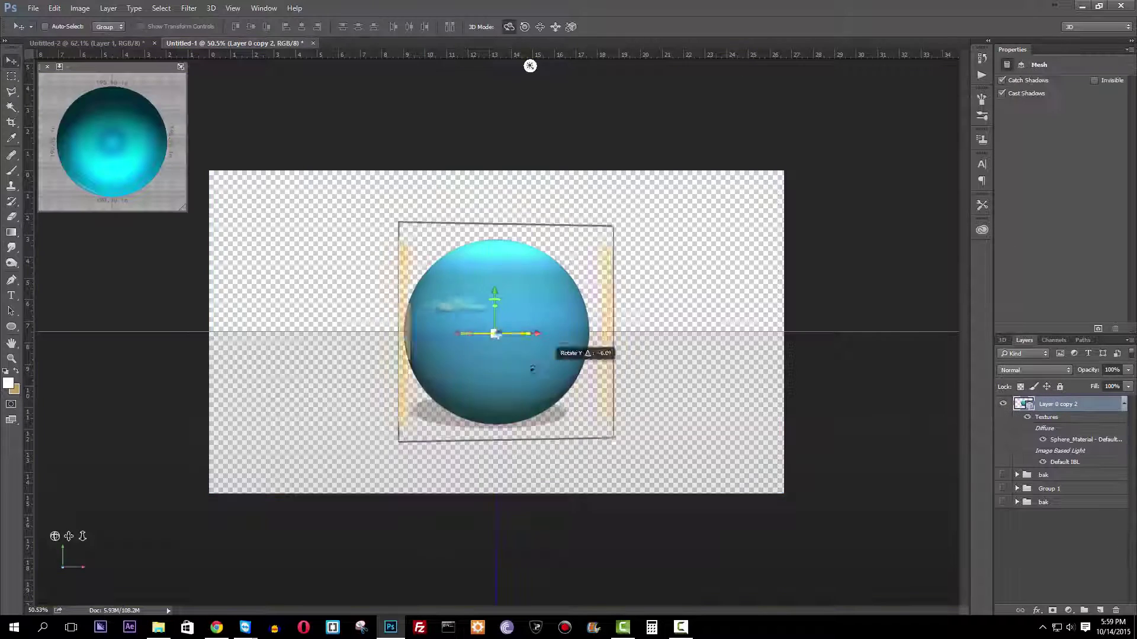
drag(367, 367, 680, 389)
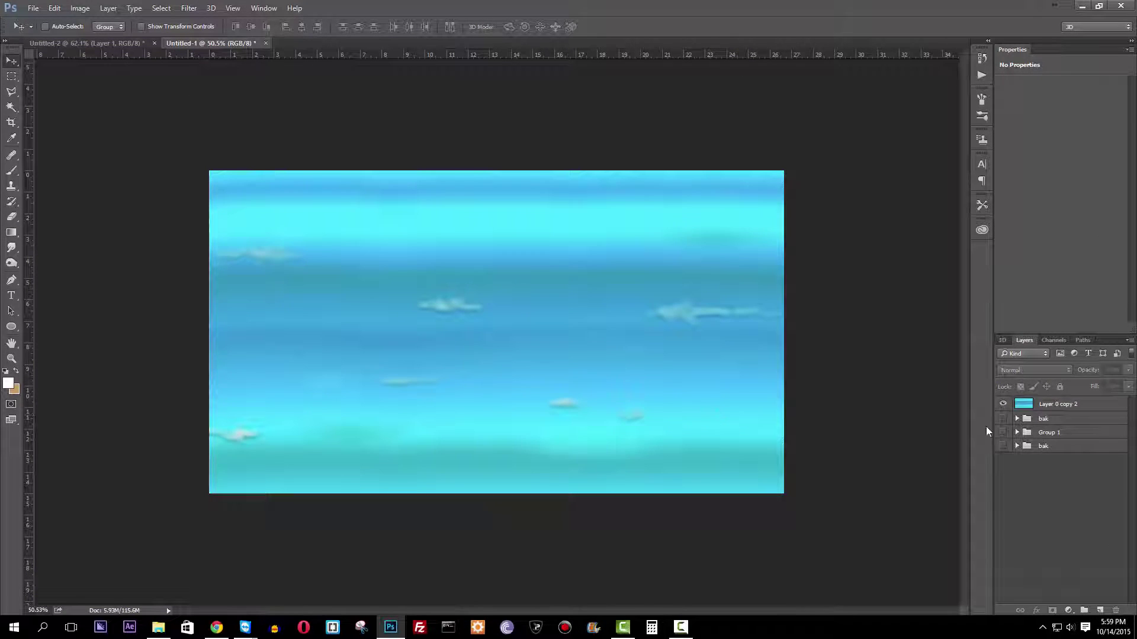
click(1035, 370)
click(1040, 406)
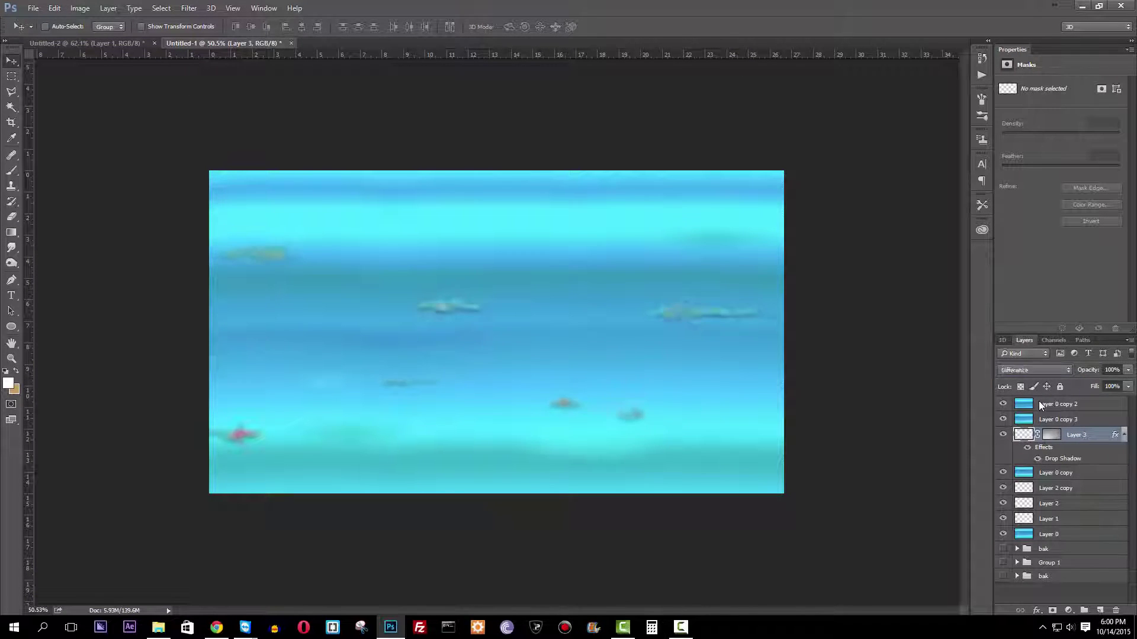
click(1036, 611)
click(1057, 593)
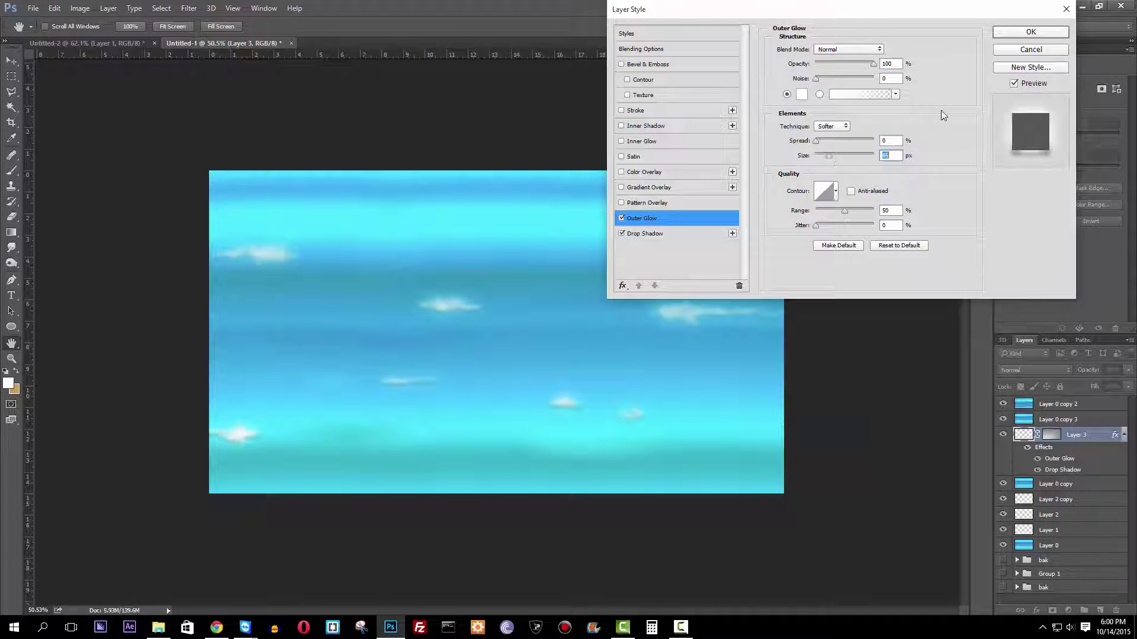
key(Return)
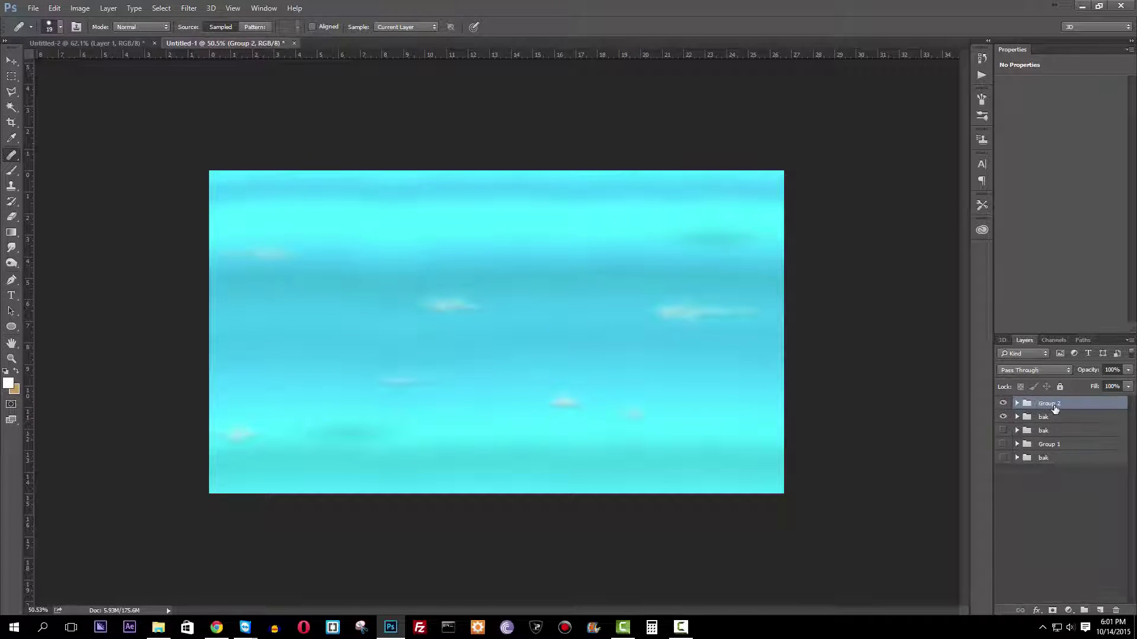
- Merge the group into one layer and save it as UranusTechnical.psd in the Technical folder
right_click(1048, 404)
click(965, 429)
click(189, 8)
click(393, 142)
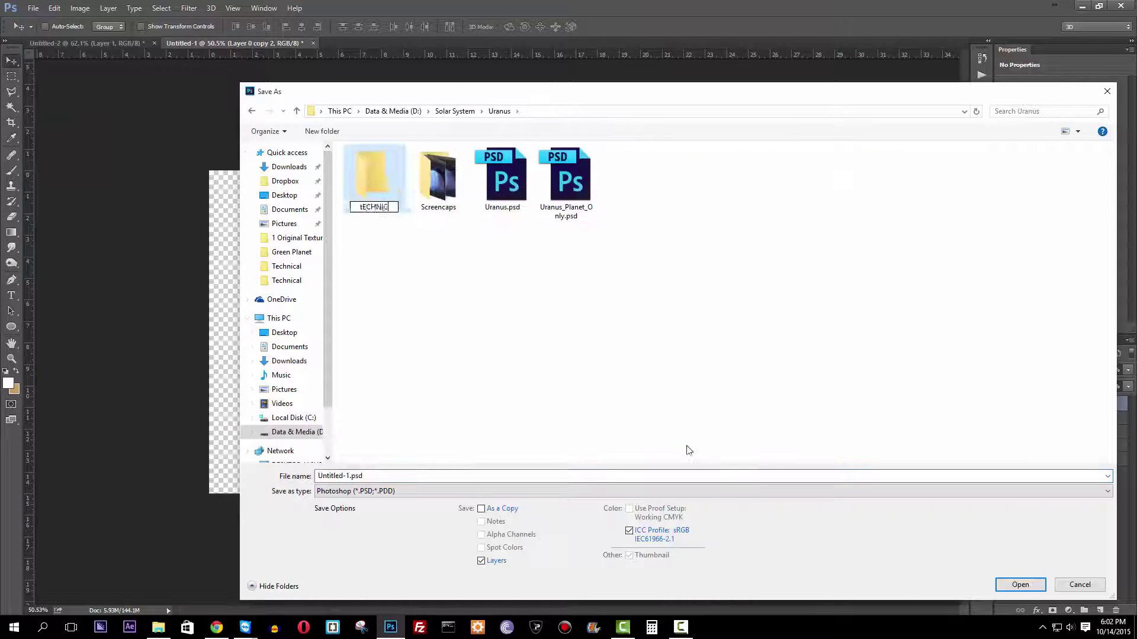
key(Return)
double_click(428, 208)
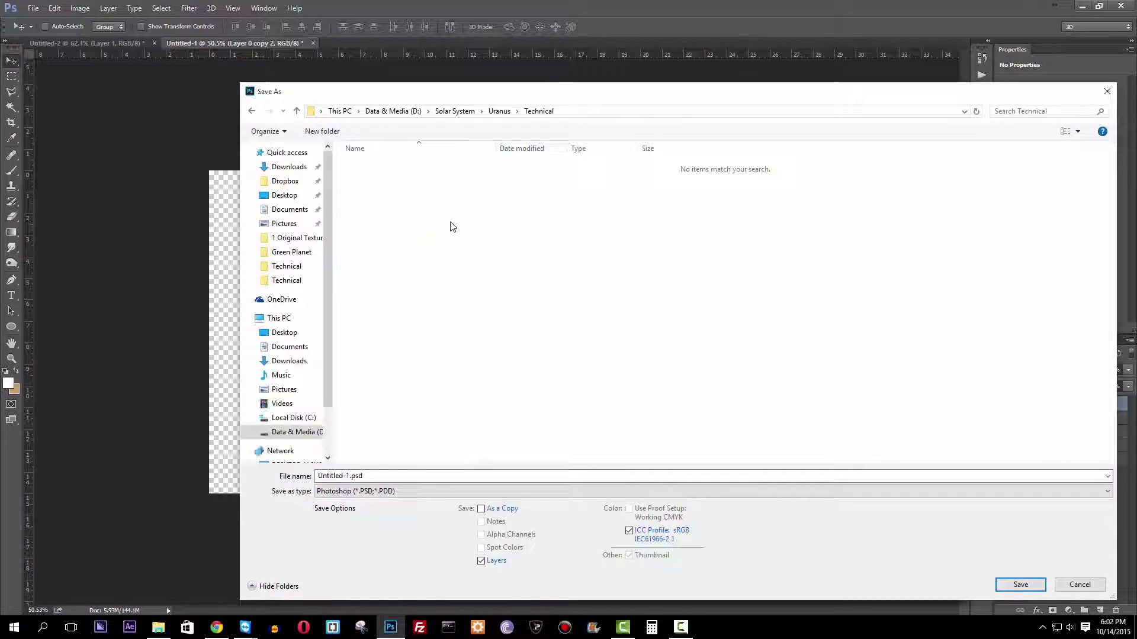
text(Technical)
key(Return)
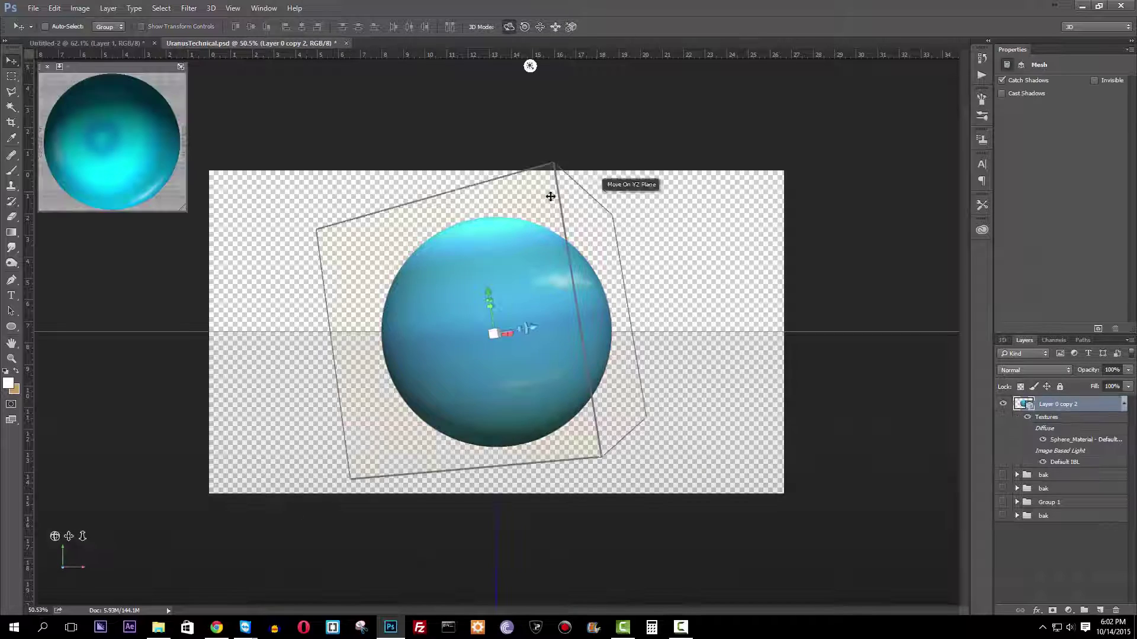
- Rasterize the 3D sphere and create a new document for the beige clouds
click(1004, 589)
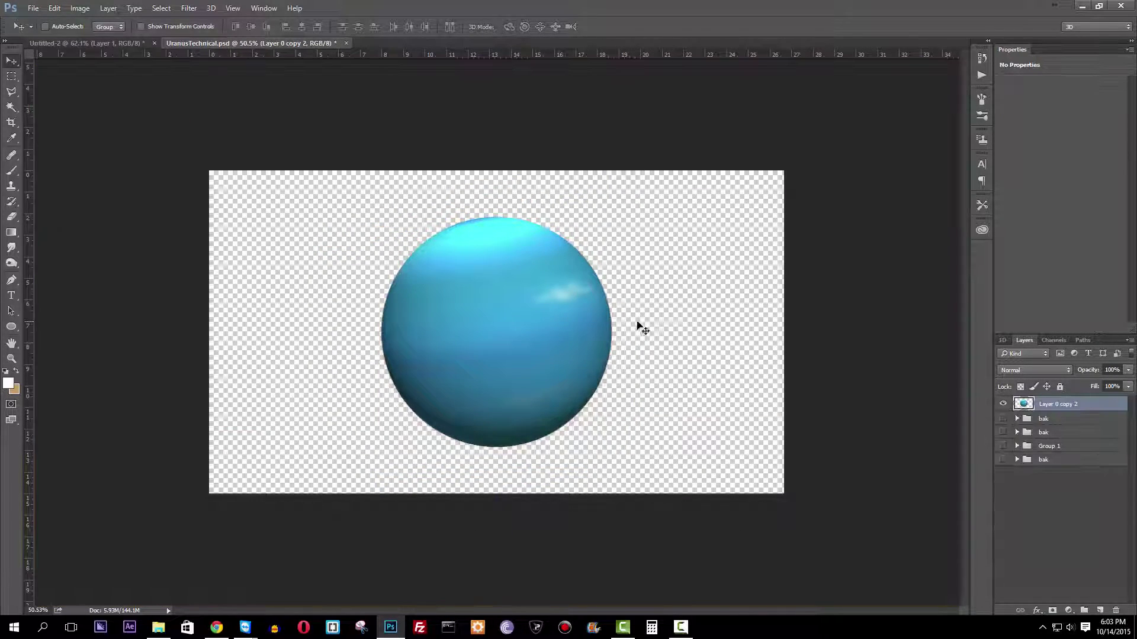
key(ctrl+n)
key(Return)
click(189, 7)
- Render grey clouds on the new canvas and twirl them three times into a streak texture
click(394, 231)
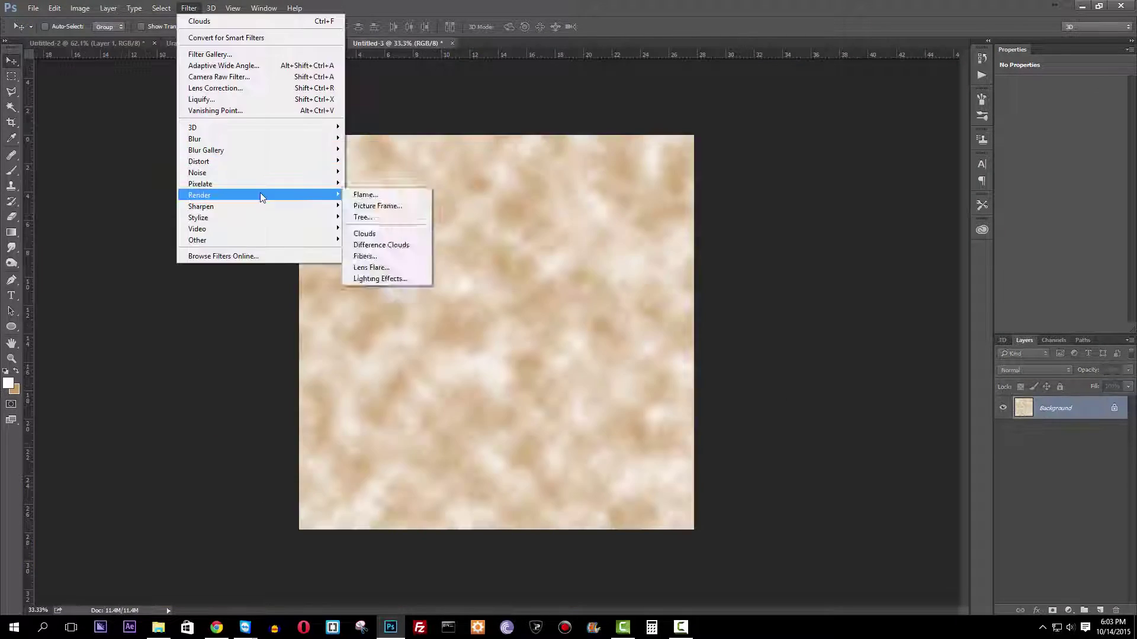
key(d)
click(189, 8)
click(394, 231)
click(188, 8)
click(379, 249)
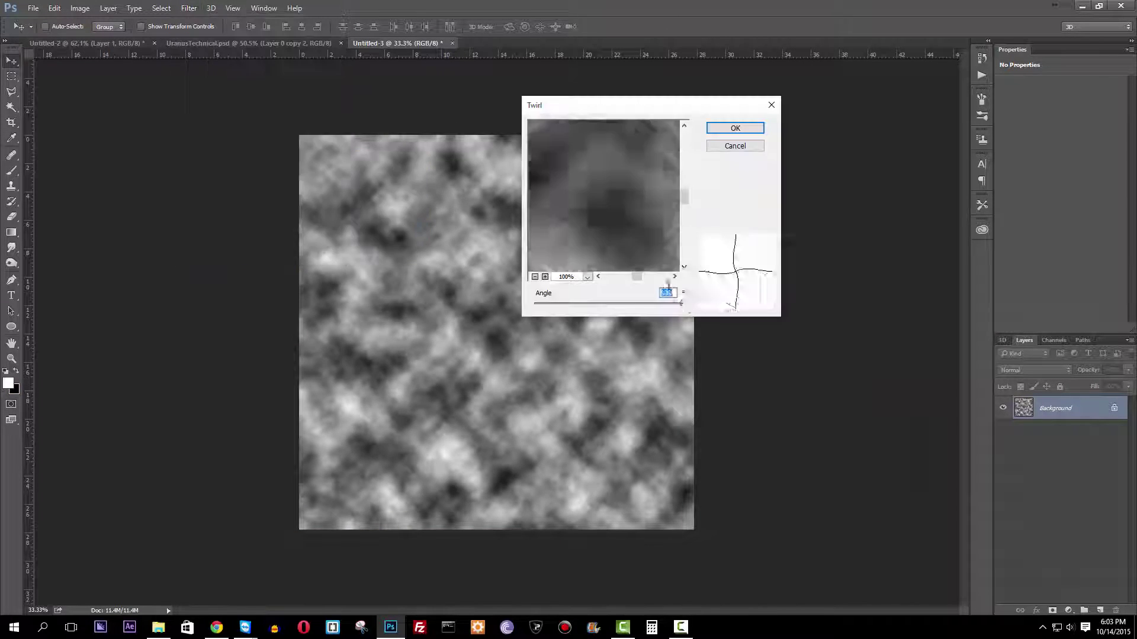
click(733, 124)
click(190, 8)
click(195, 19)
click(379, 249)
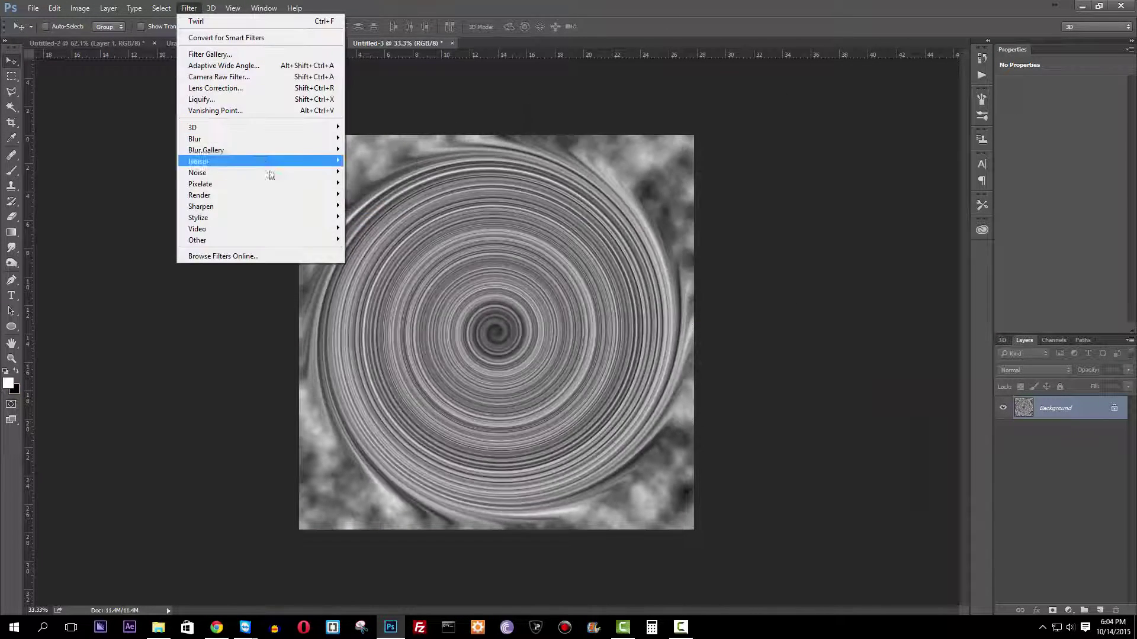
click(722, 129)
click(188, 8)
click(266, 157)
click(392, 218)
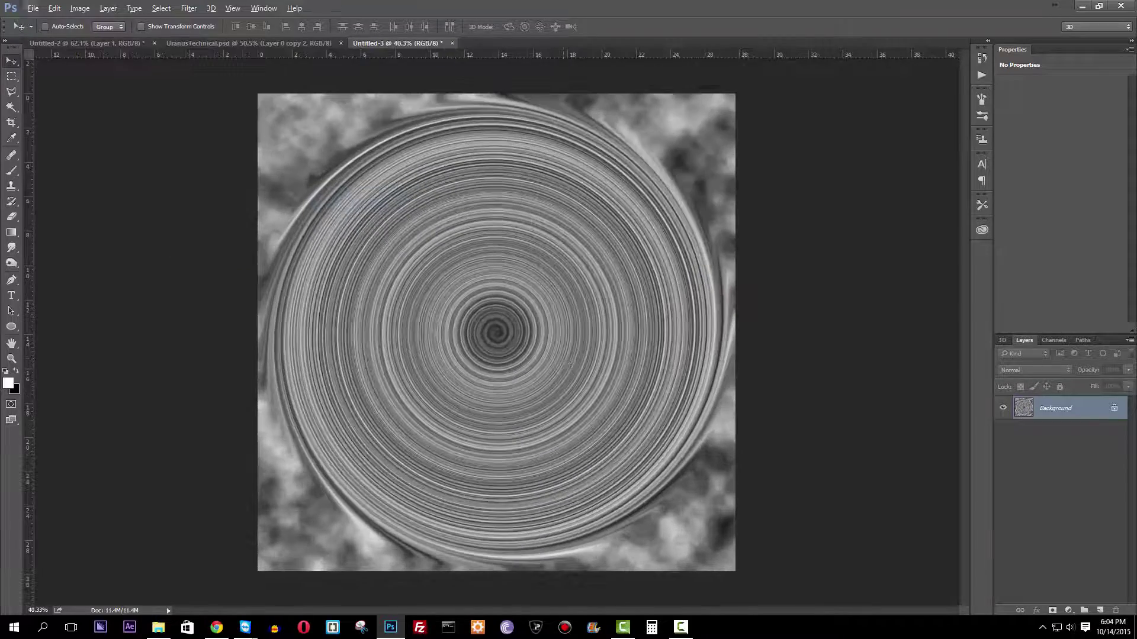
- Fill a white circle, delete the clouds outside it, and put black behind it
key(m)
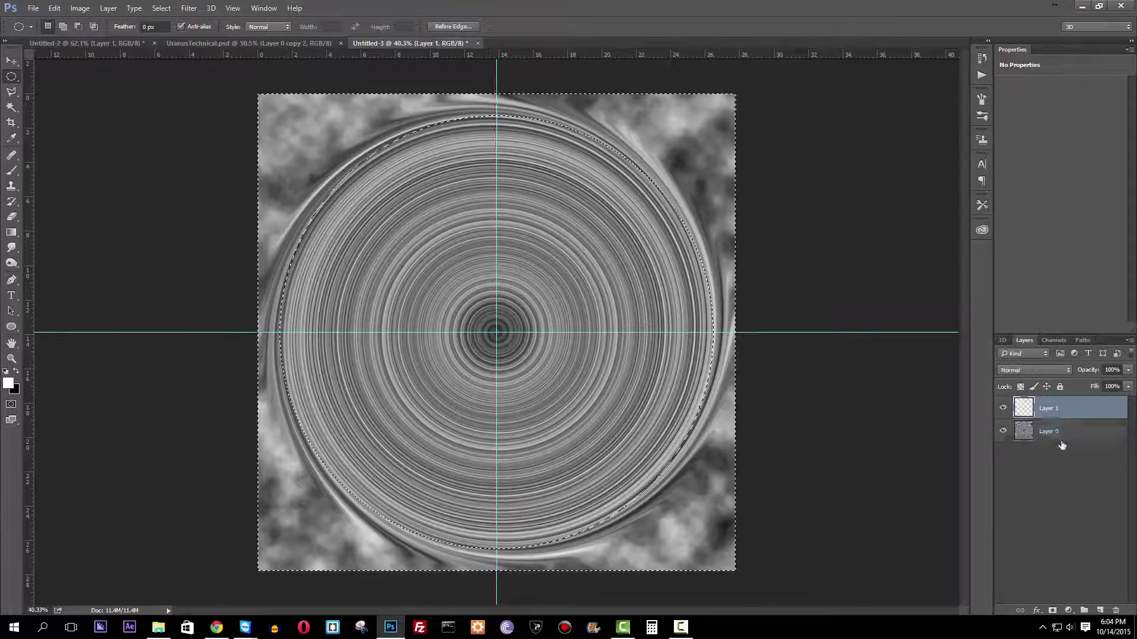
key(ctrl+BackSpace)
key(ctrl+d)
drag(1048, 431, 1048, 402)
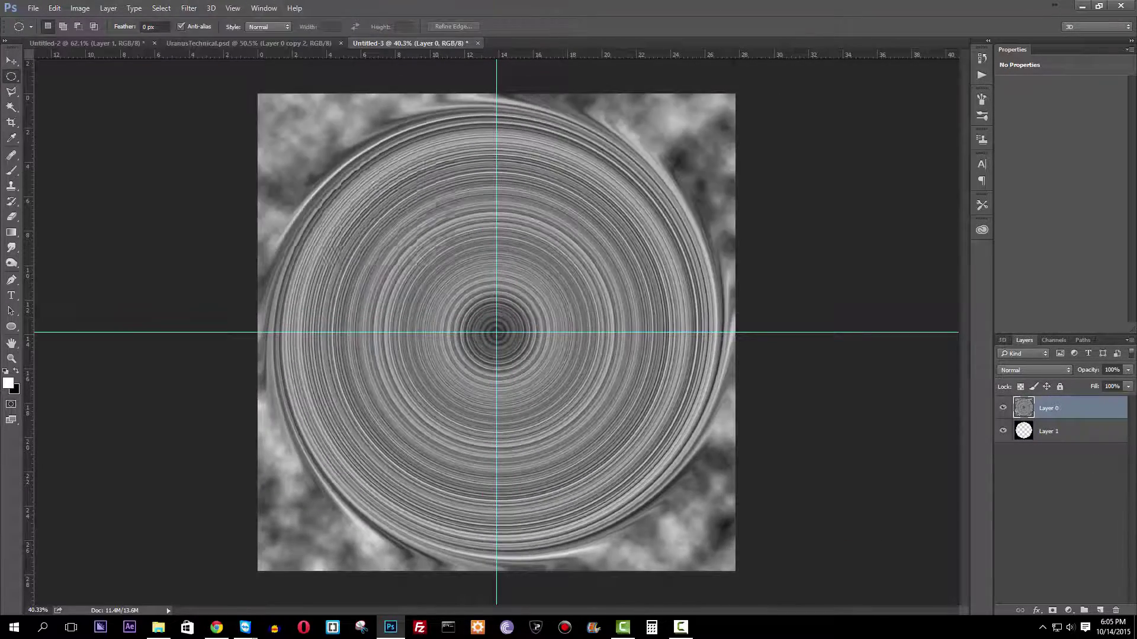
click(162, 8)
click(172, 43)
click(162, 8)
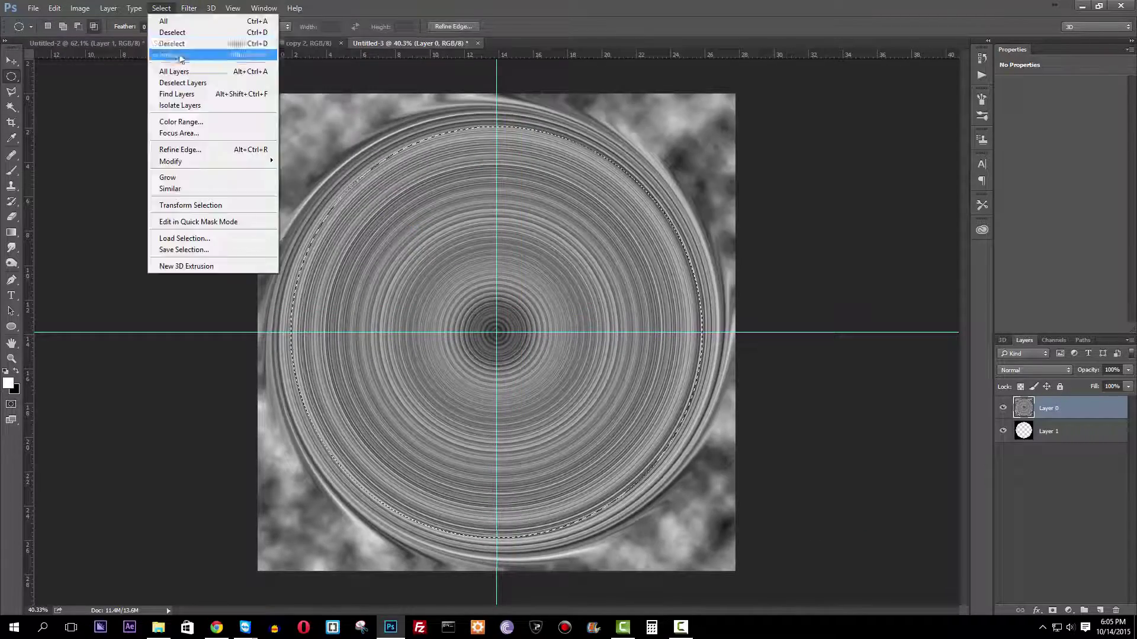
click(180, 55)
key(Delete)
click(54, 7)
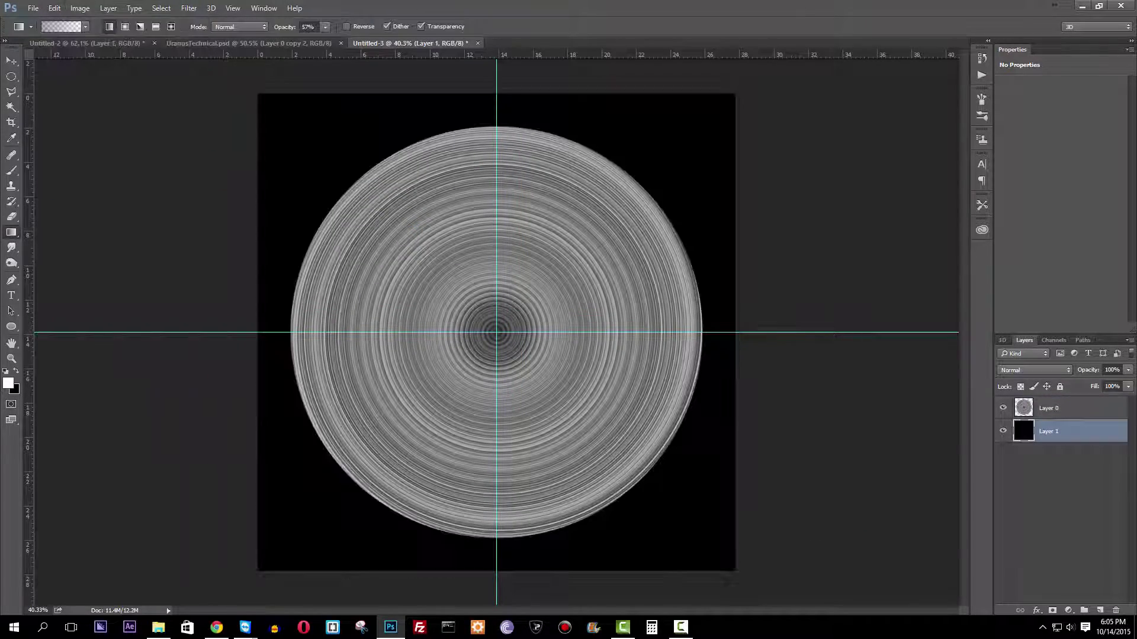
- Feather the circular selection by 10 px and delete everything outside it
click(1048, 408)
key(ctrl+plus)
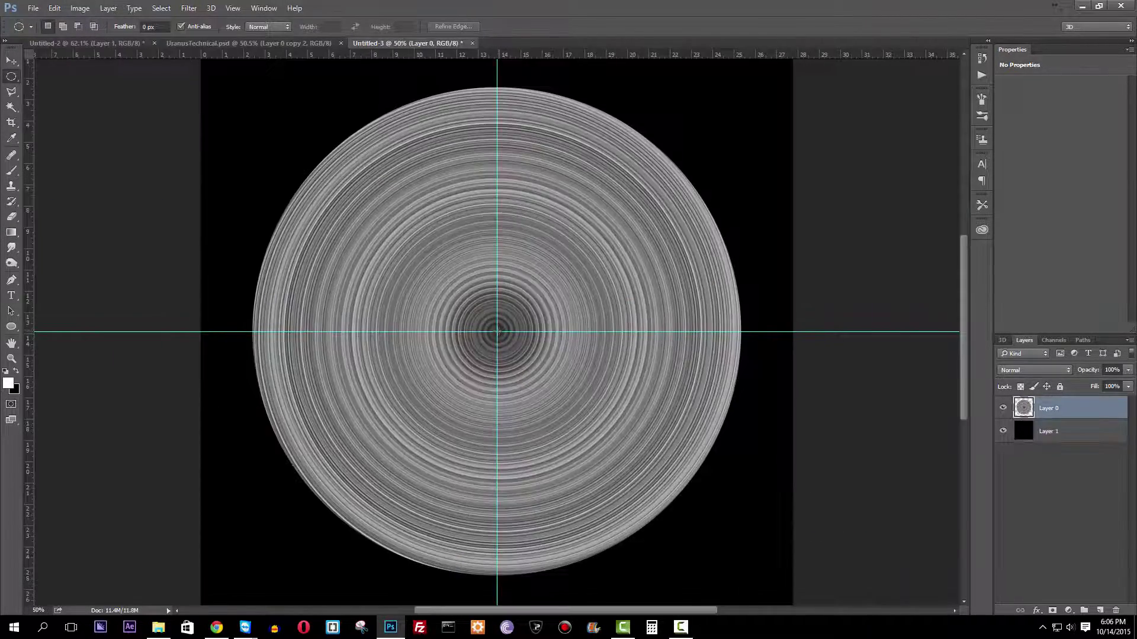
drag(789, 184, 404, 184)
key(ctrl+0)
double_click(149, 27)
text(10)
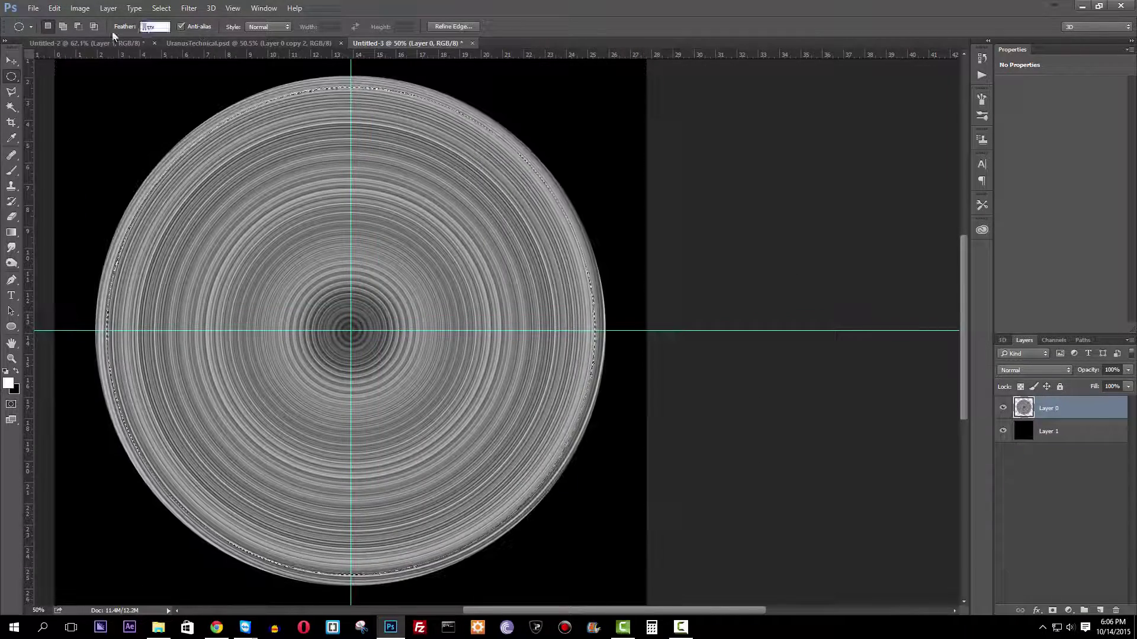
key(Return)
key(ctrl+shift+i)
key(Delete)
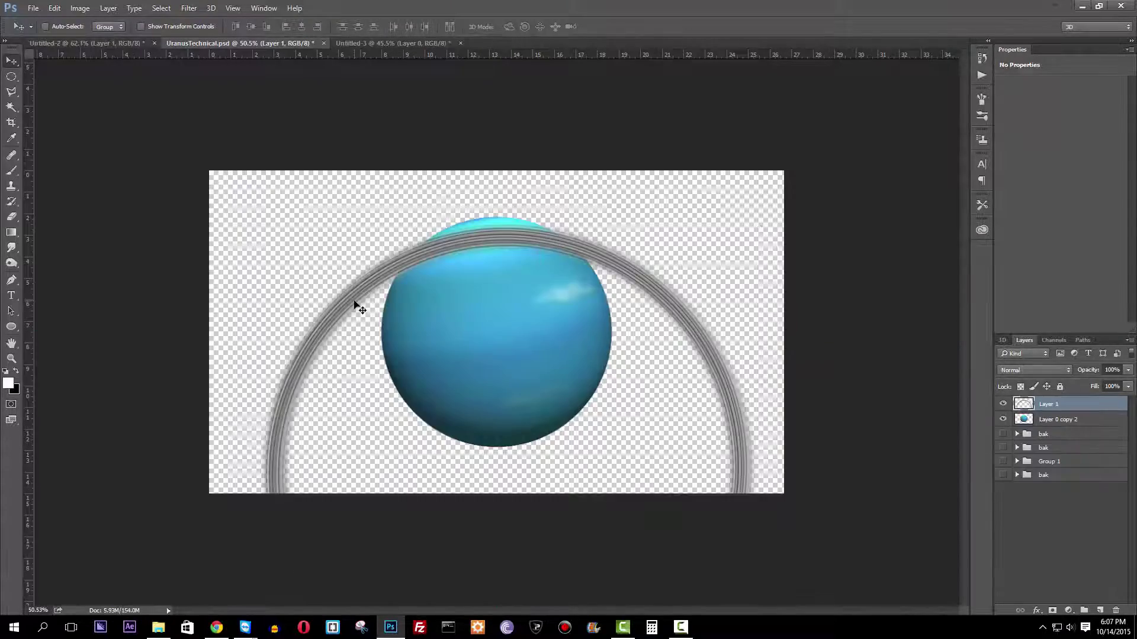
- Squash and tilt the ring into a thin ellipse across the planet, then commit it
drag(594, 292, 615, 320)
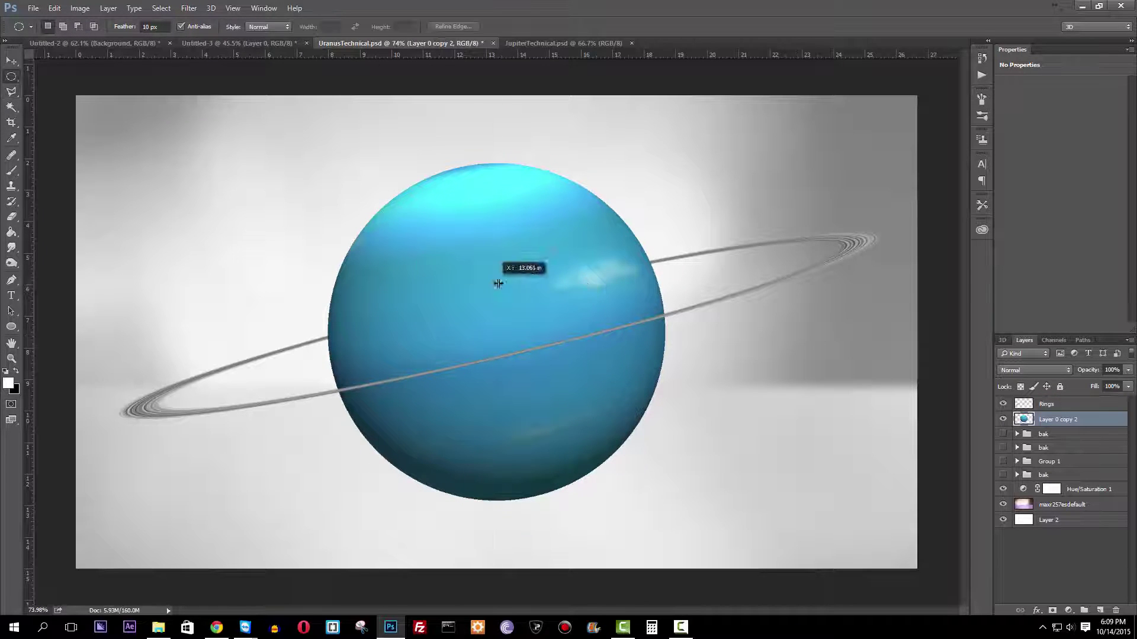
drag(498, 284, 497, 283)
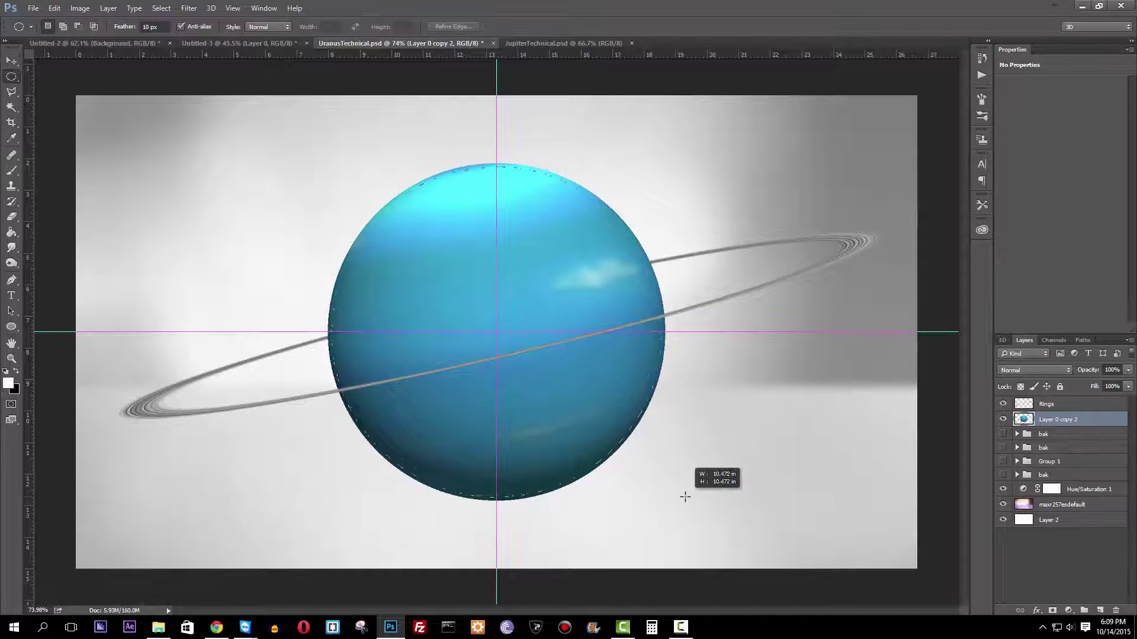
click(161, 8)
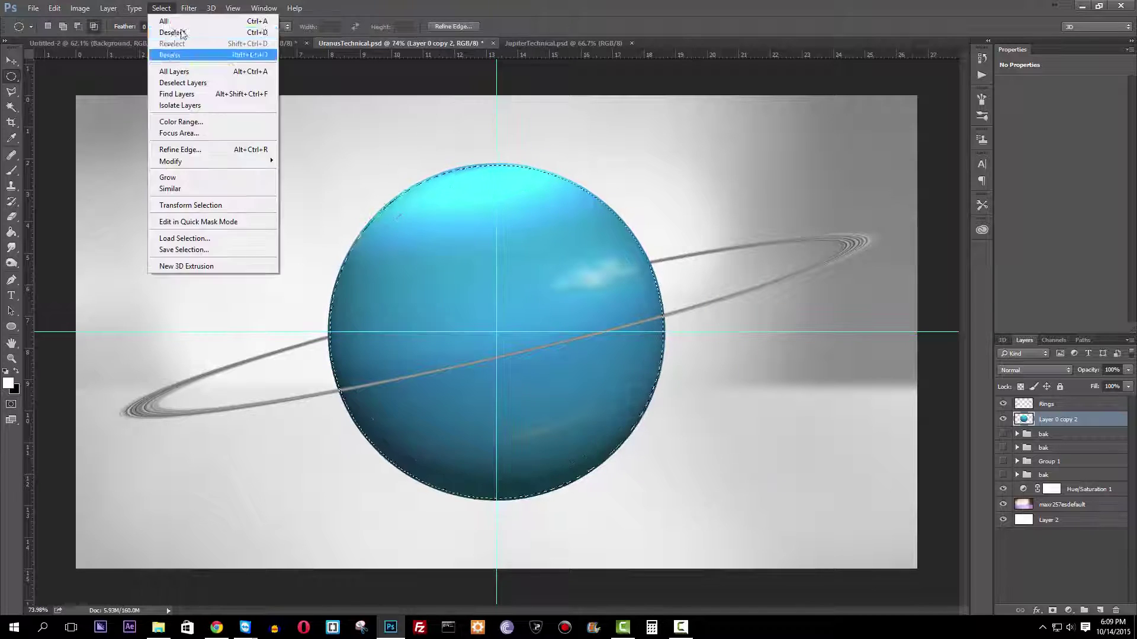
click(173, 30)
key(Return)
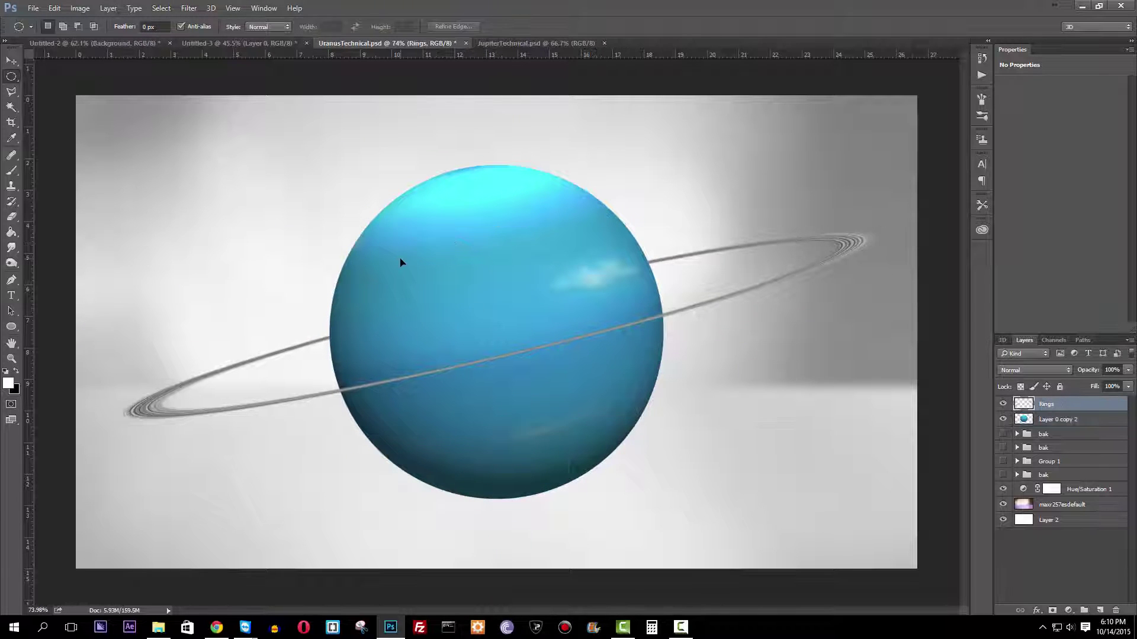
- Add an Inner Glow effect to the planet layer
click(1060, 419)
click(1036, 610)
click(953, 418)
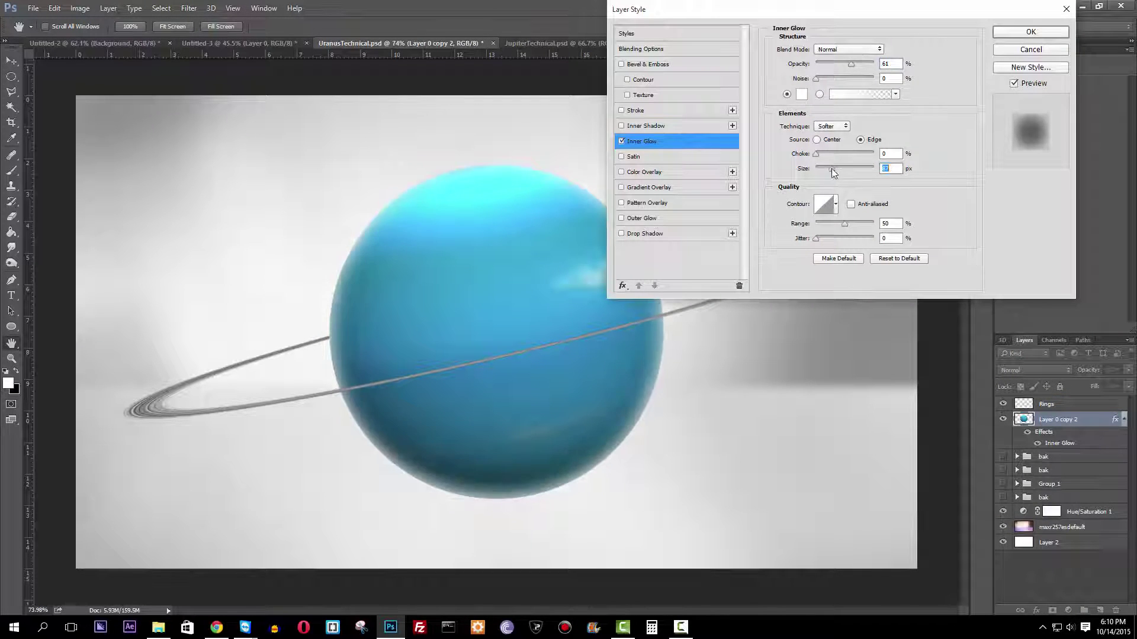
- Make the inner glow cyan at size 185 and narrow the soft ground shadow
click(801, 94)
click(515, 180)
click(1029, 318)
drag(842, 168, 859, 168)
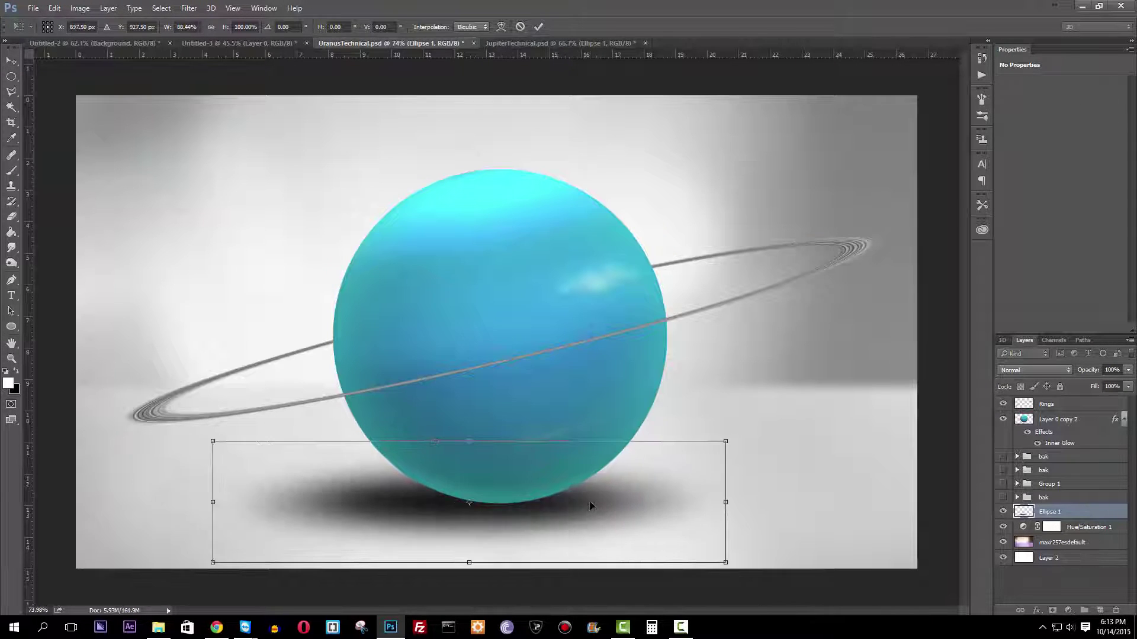
drag(591, 505, 585, 502)
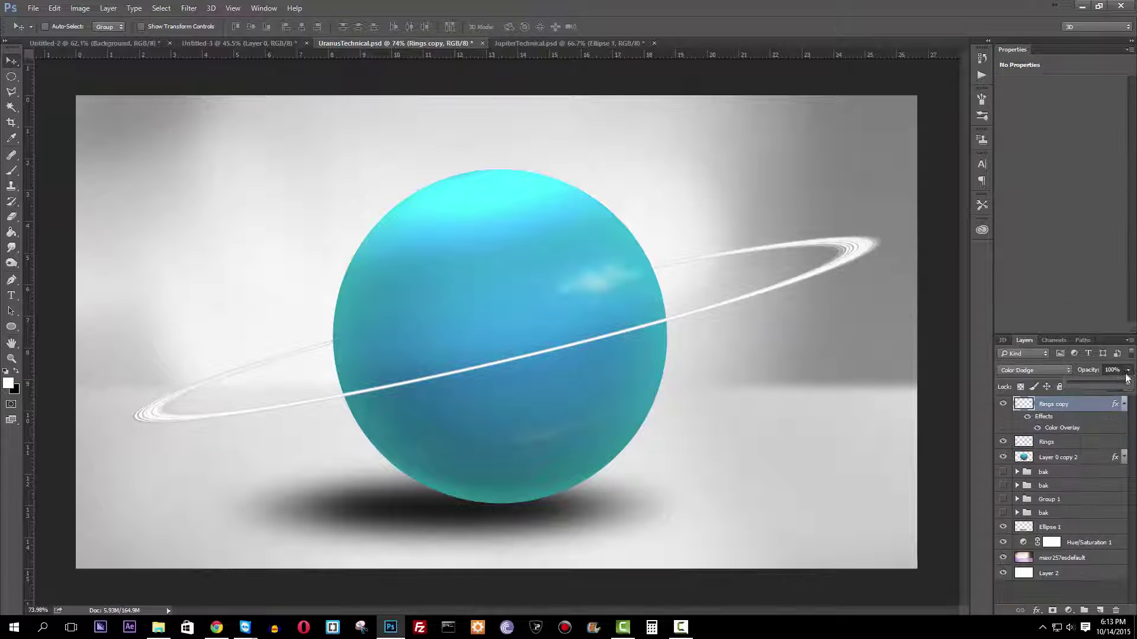
- Give the ring copy a light cyan Color Overlay and narrow the ring shadow
click(1037, 444)
double_click(1113, 408)
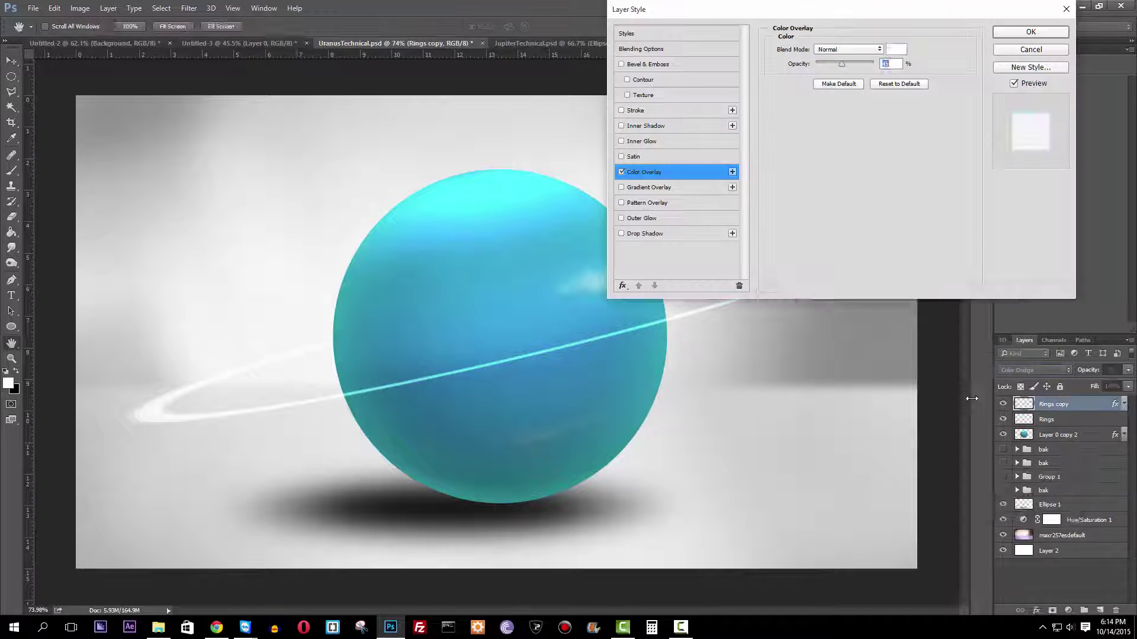
click(895, 49)
click(825, 326)
key(Return)
drag(859, 9, 829, 459)
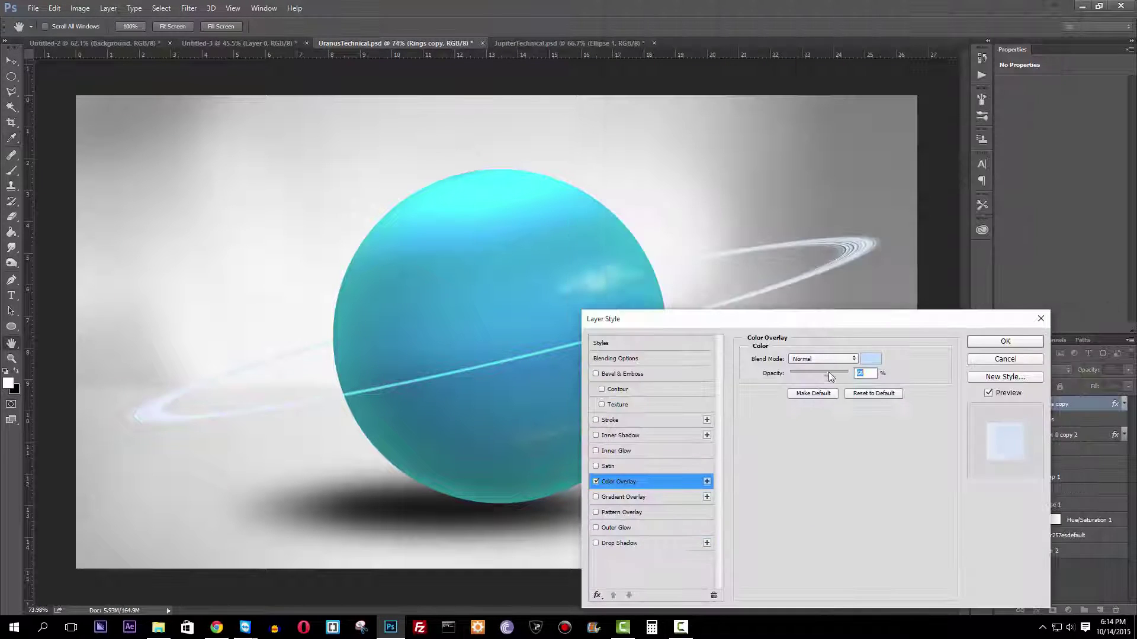
key(Return)
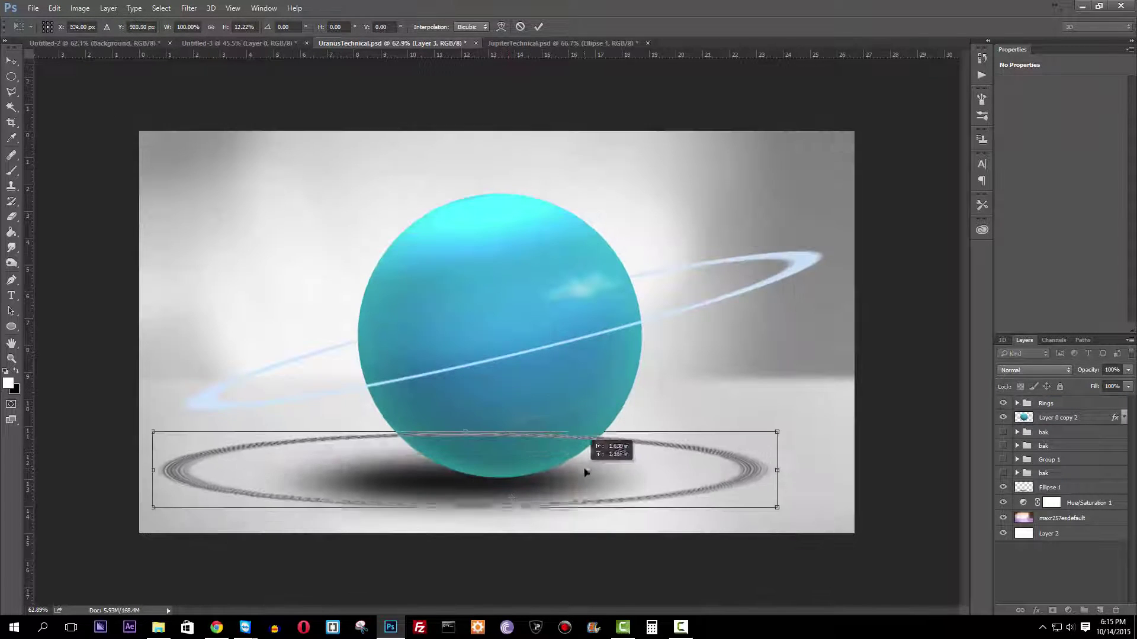
drag(736, 476, 707, 482)
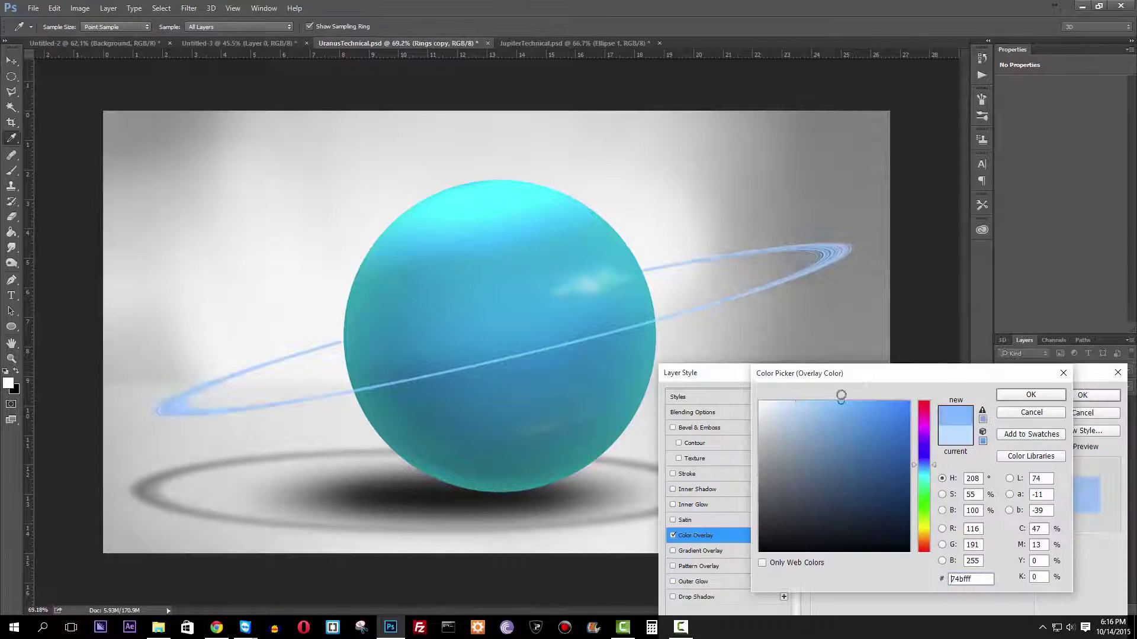
- Sample the planet's cyan for the ring, resize its shadow, and set a ring copy to Hard Mix
click(548, 253)
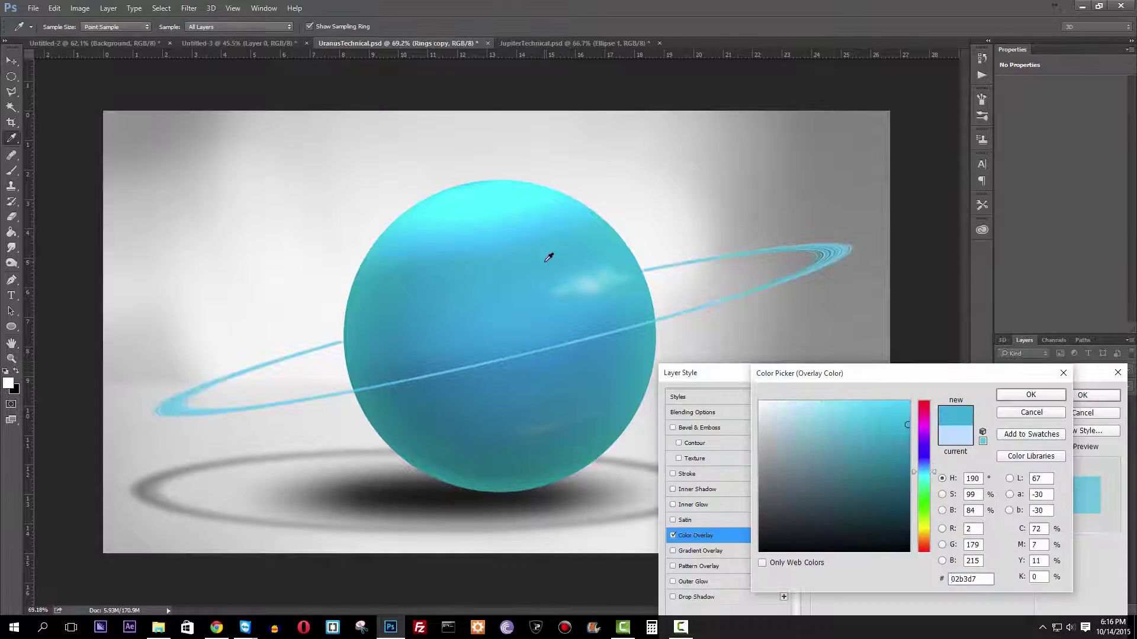
key(Return)
key(Return)
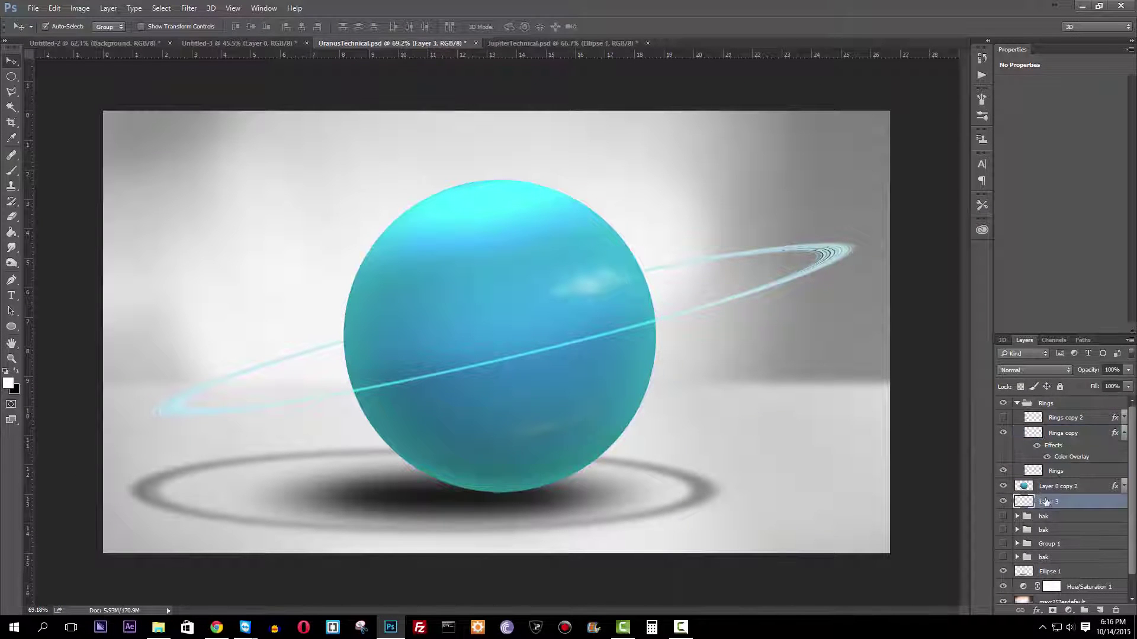
key(ctrl+t)
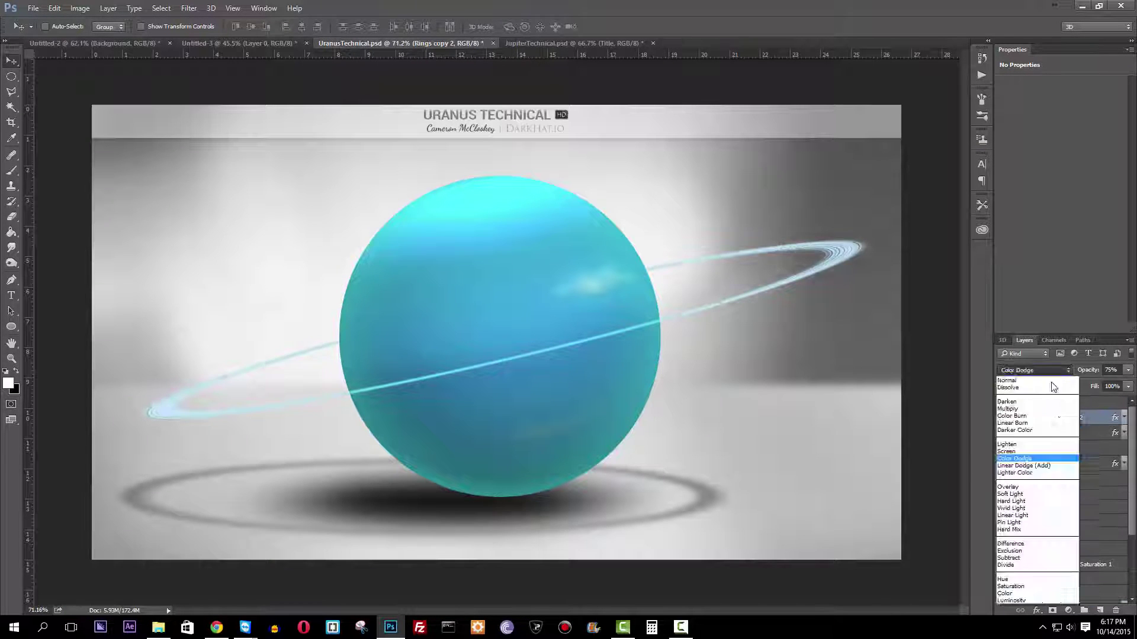
click(1008, 529)
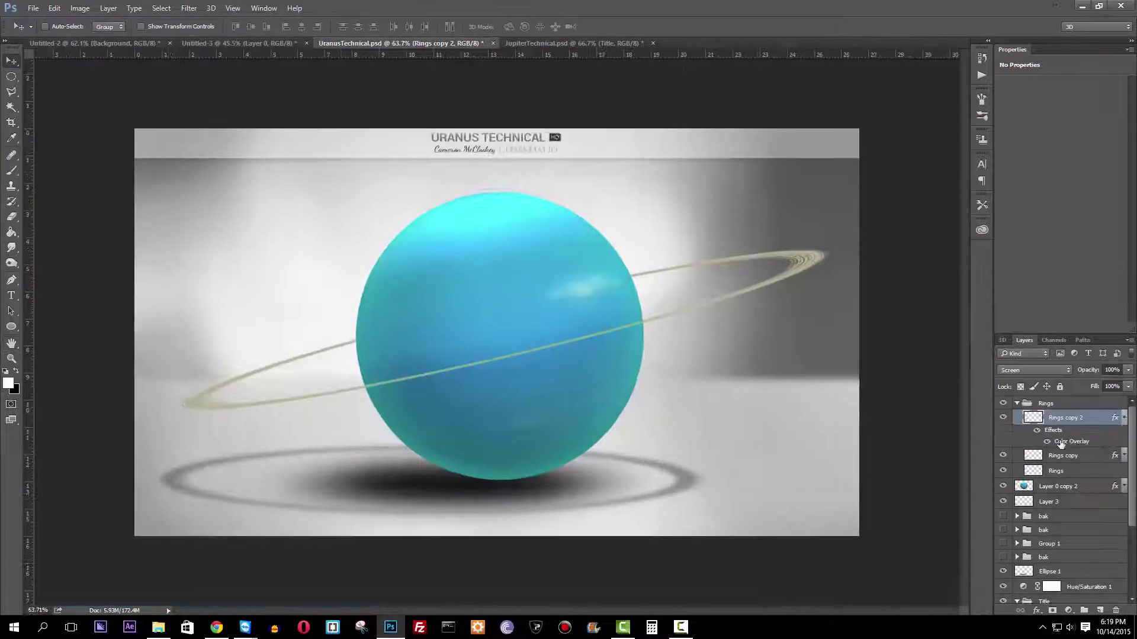
double_click(1060, 444)
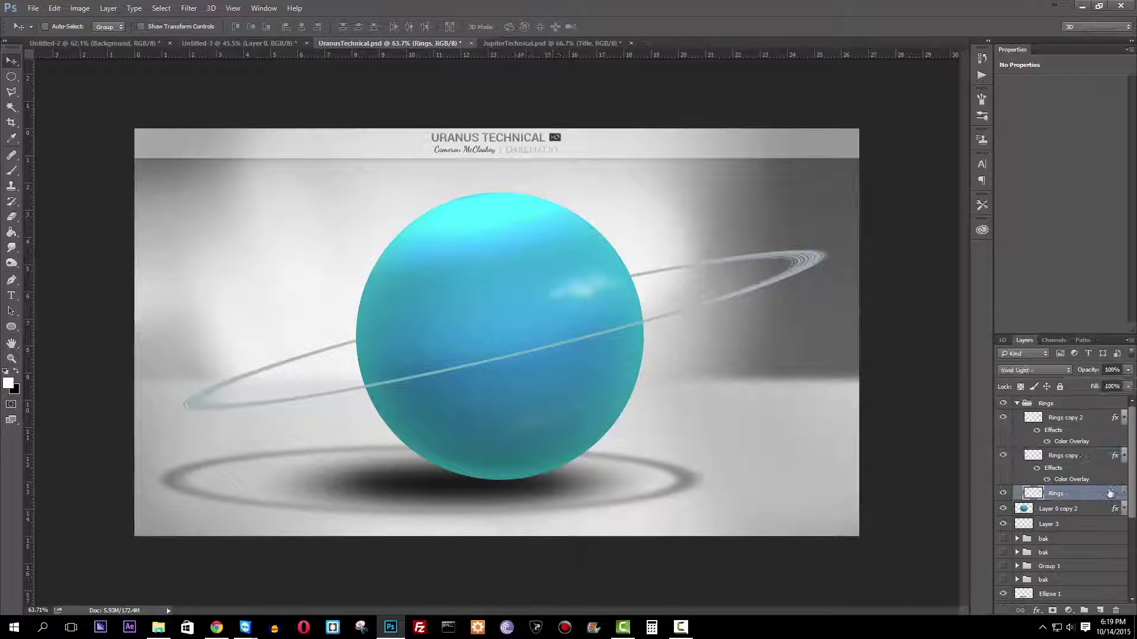
- Set the Rings layer to Color Dodge blend mode at 68% opacity
click(1056, 493)
click(1035, 370)
click(1030, 460)
drag(1128, 370, 1110, 388)
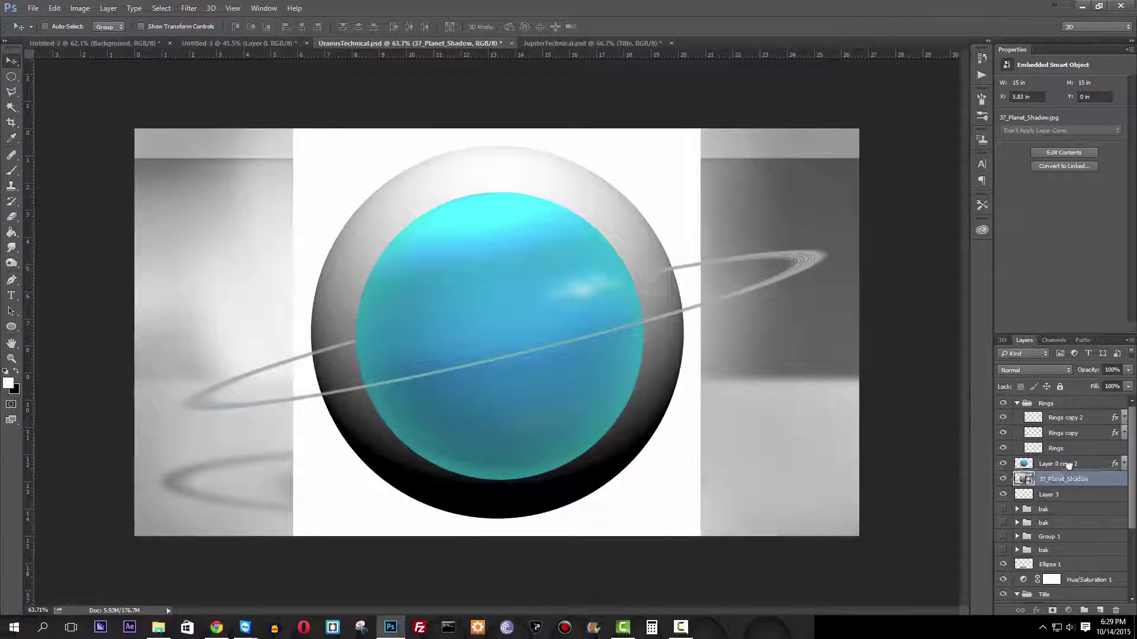
- Place 37_Planet_Shadow above the planet layer, fit it, and set opacity to 93%
drag(1069, 466, 1066, 459)
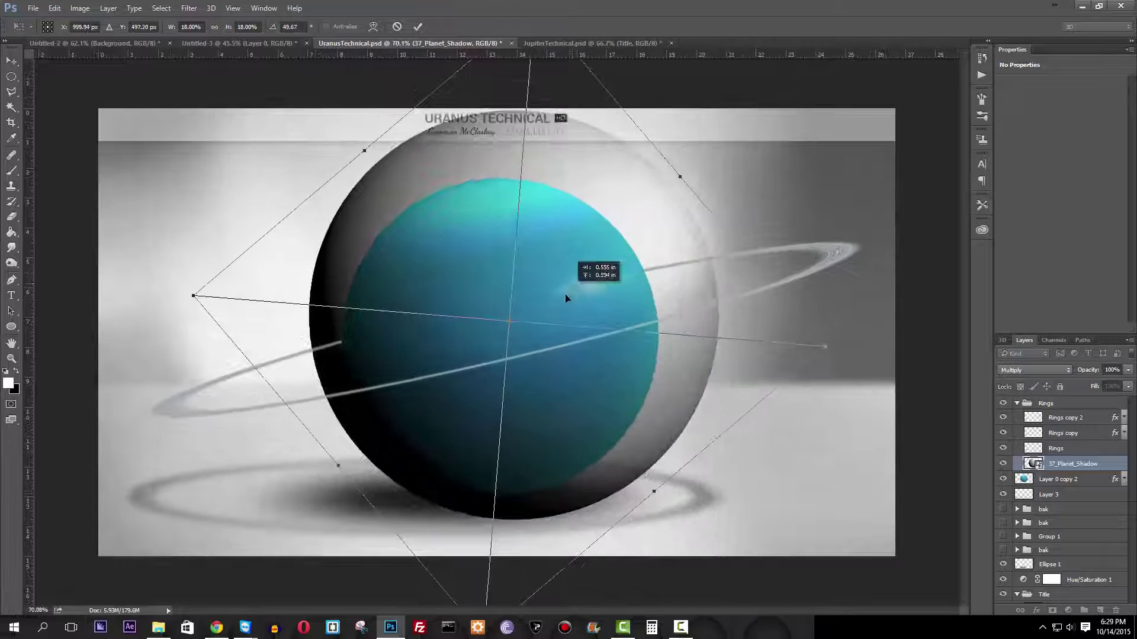
key(Return)
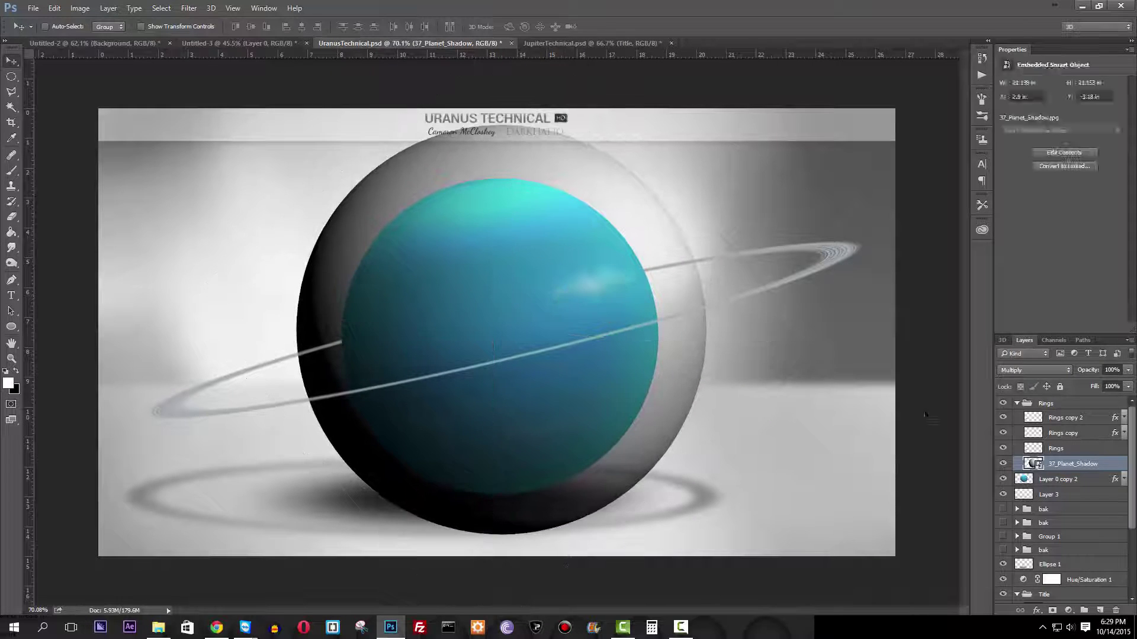
key(9)
key(3)
- Save the document under a new name with File > Save As
click(33, 8)
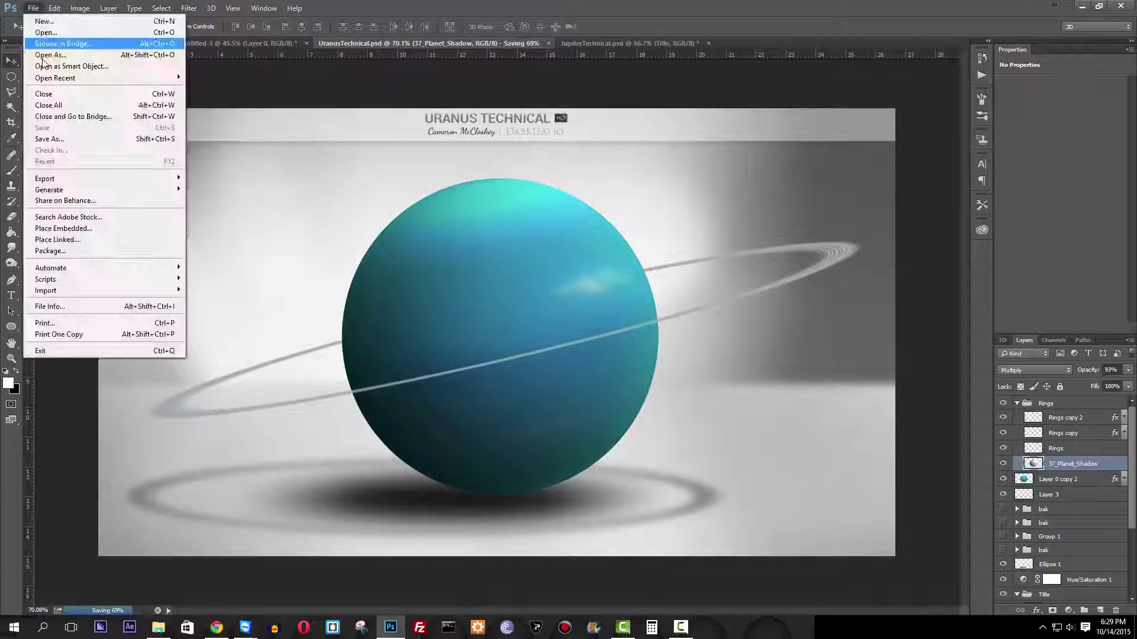
click(42, 116)
click(345, 447)
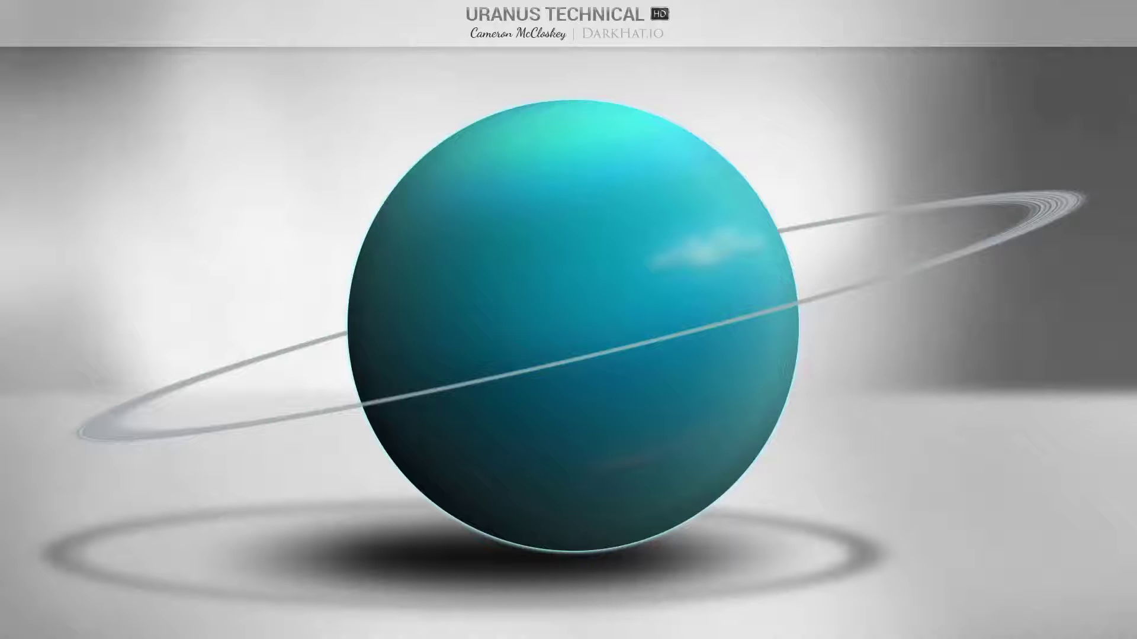